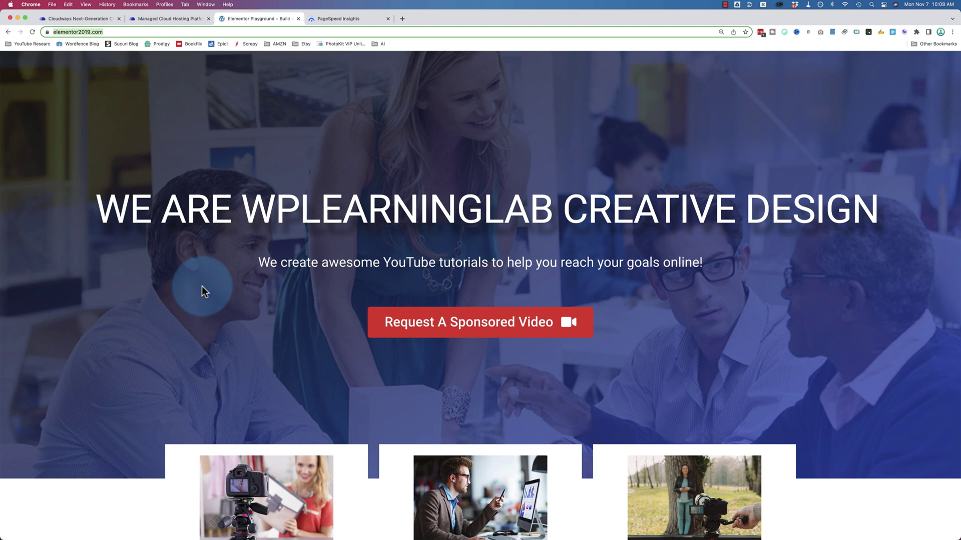
Step: Review elementor2019.com's mobile PageSpeed score of 40, with 3.7 s FCP and 11.8 s LCP
{"action": "left_click", "coordinate": [354, 18]}
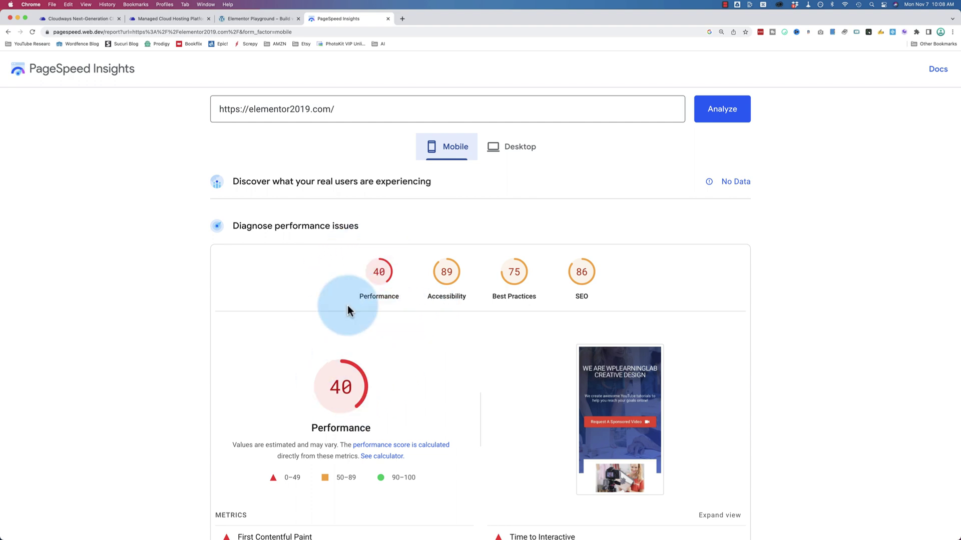
{"action": "scroll", "coordinate": [388, 345], "scroll_direction": "down", "scroll_amount": 6}
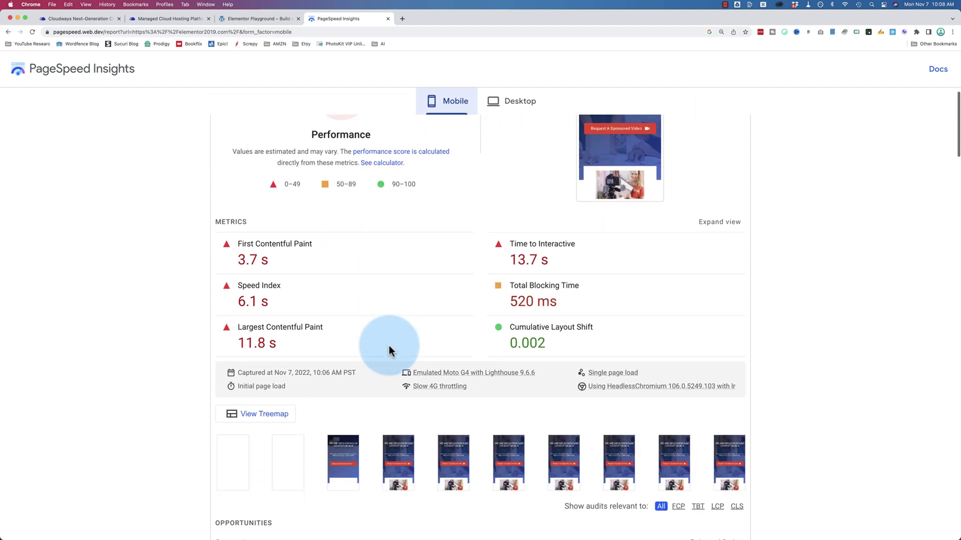
{"action": "mouse_move", "coordinate": [279, 334]}
{"action": "left_mouse_down"}
{"action": "mouse_move", "coordinate": [225, 333]}
{"action": "mouse_move", "coordinate": [235, 332]}
{"action": "left_mouse_up"}
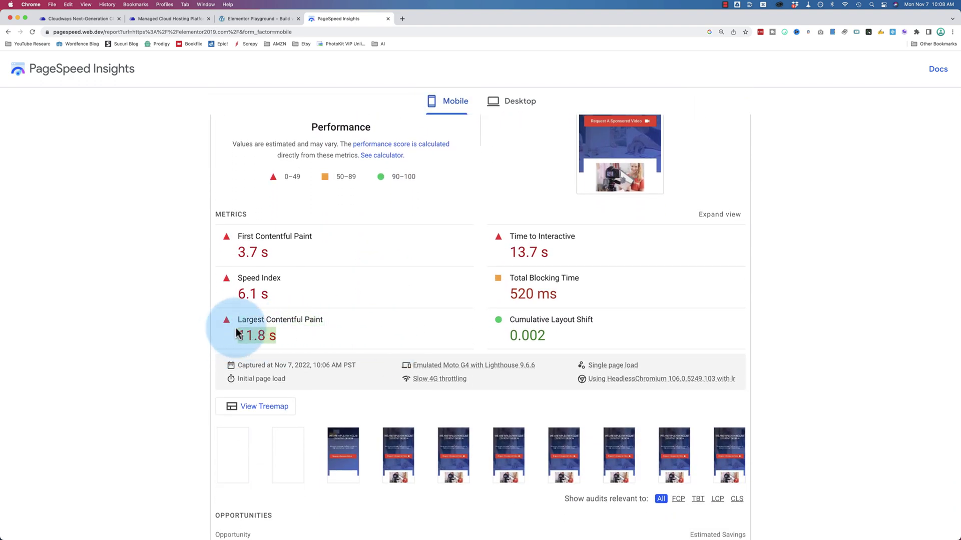
{"action": "left_click_drag", "start_coordinate": [277, 250], "coordinate": [231, 255]}
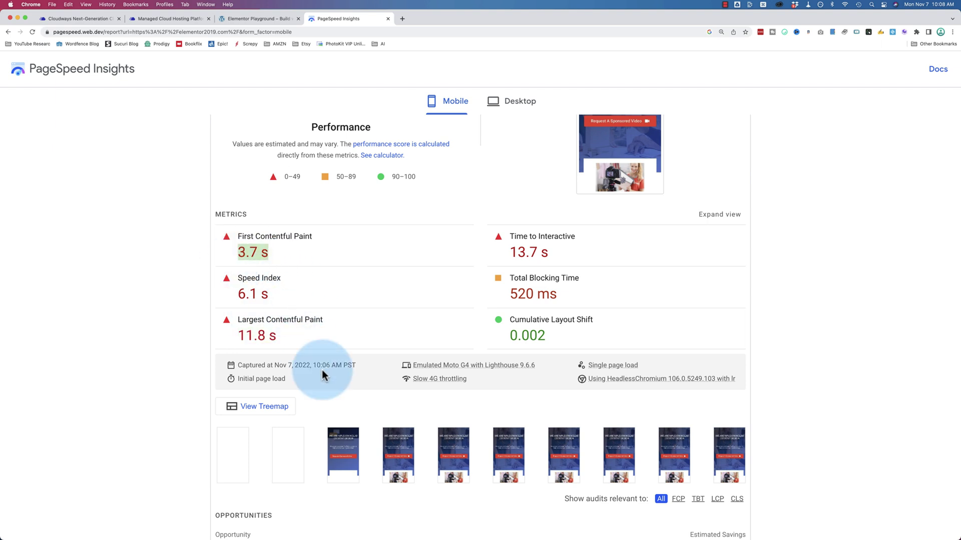
{"action": "scroll", "coordinate": [322, 371], "scroll_direction": "down", "scroll_amount": 1}
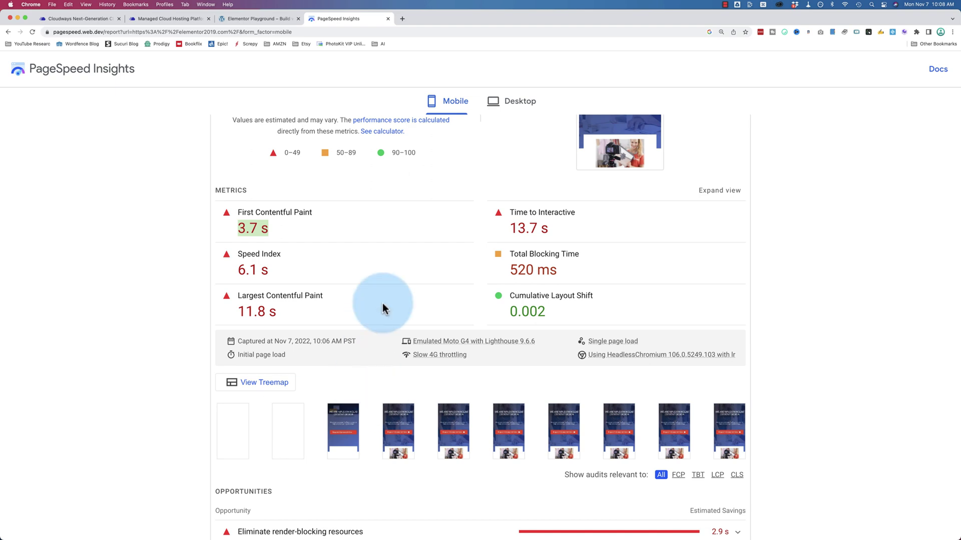
{"action": "scroll", "coordinate": [382, 305], "scroll_direction": "up", "scroll_amount": 5}
Step: Check the desktop PageSpeed score of 81, then return to the Cloudways homepage
{"action": "left_click", "coordinate": [505, 127]}
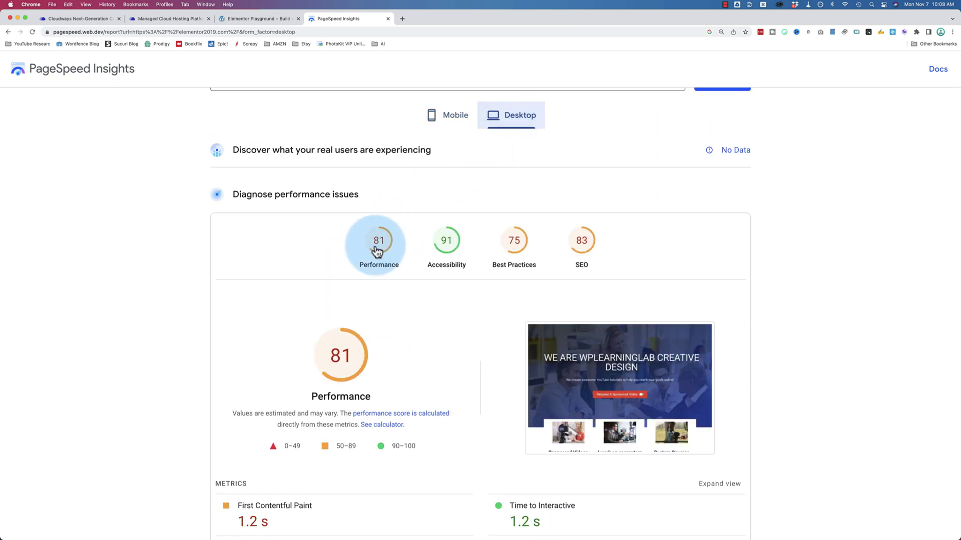
{"action": "scroll", "coordinate": [377, 245], "scroll_direction": "down", "scroll_amount": 3}
{"action": "scroll", "coordinate": [377, 245], "scroll_direction": "down", "scroll_amount": 7}
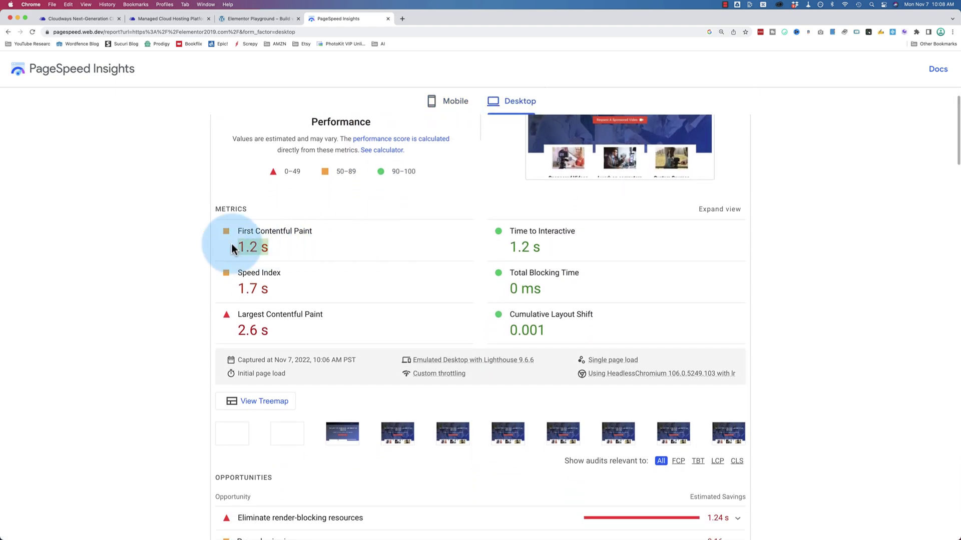
{"action": "scroll", "coordinate": [244, 301], "scroll_direction": "down", "scroll_amount": 3}
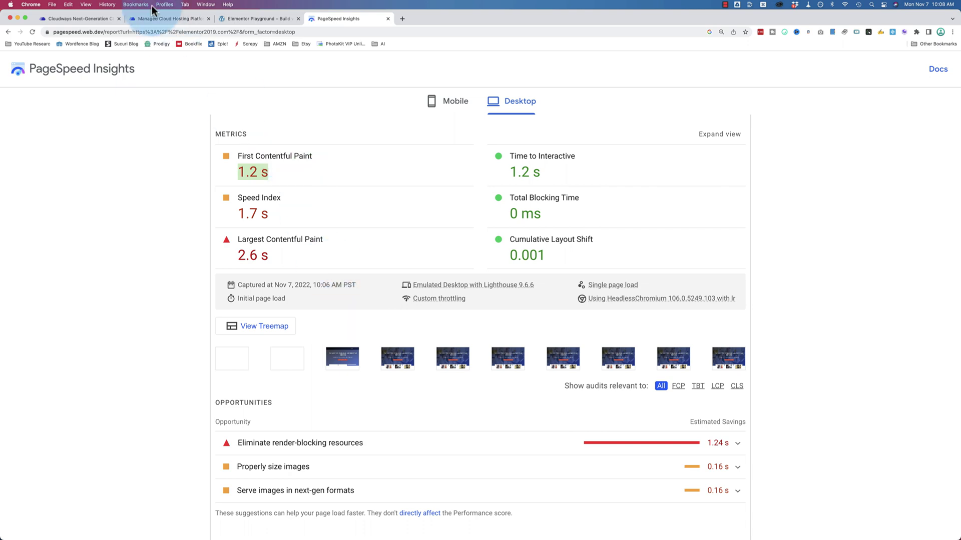
{"action": "left_click", "coordinate": [170, 18]}
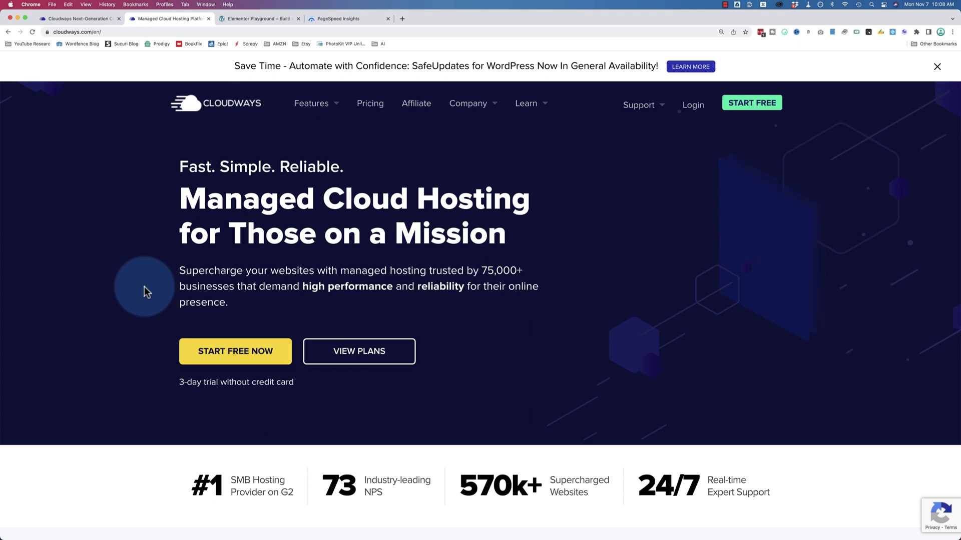
Step: Glance at elementor2019.com and Cloudways, then load siteground.com in a new tab
{"action": "left_click", "coordinate": [256, 19]}
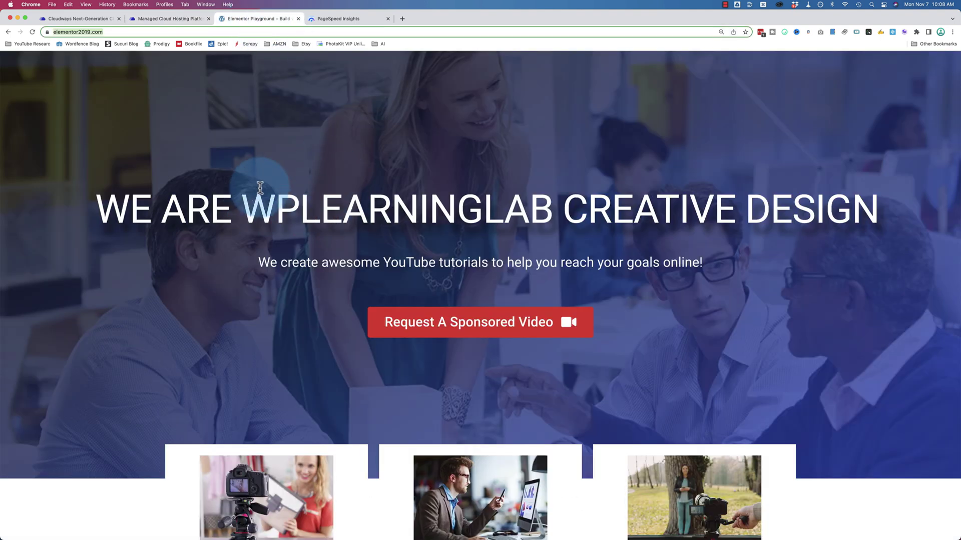
{"action": "left_click", "coordinate": [170, 19]}
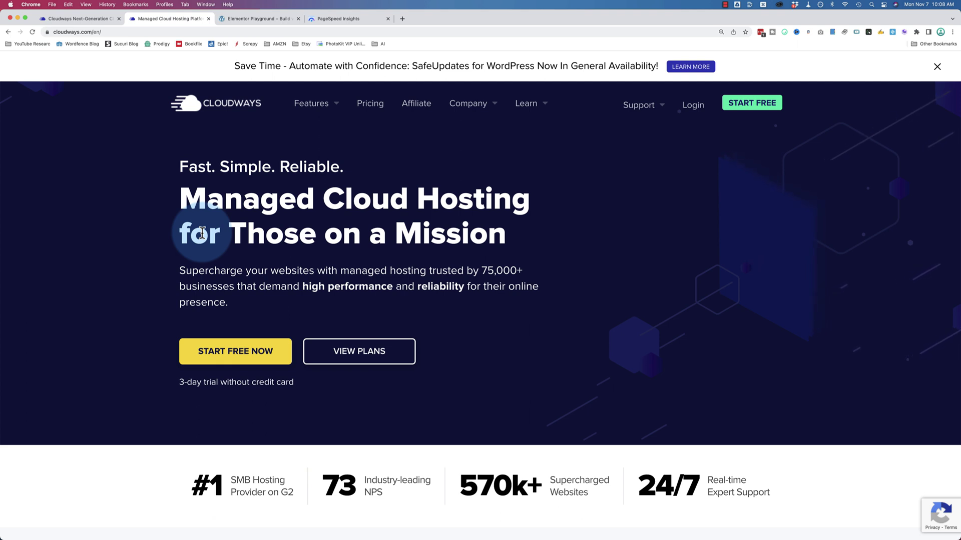
{"action": "key", "text": "super+t"}
{"action": "type", "text": "siteground.com"}
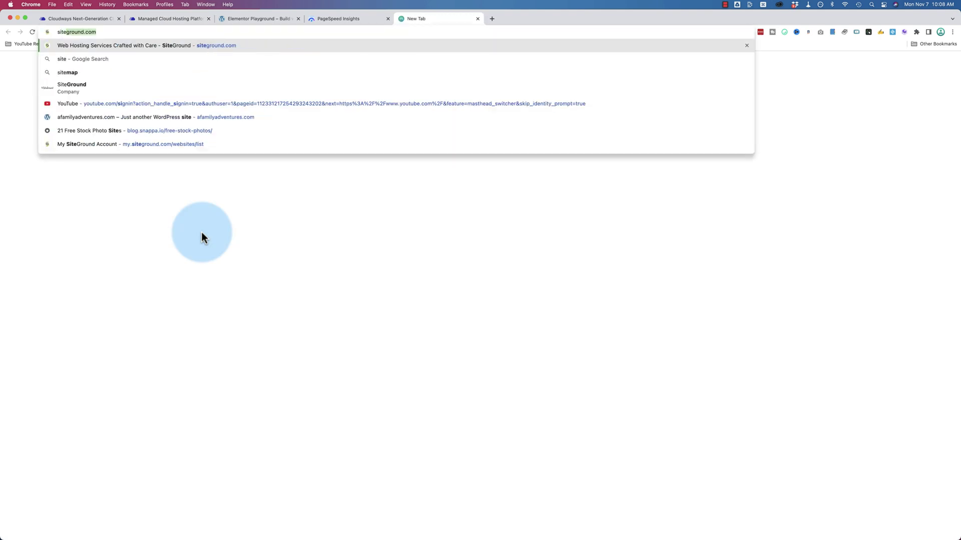
{"action": "key", "text": "Return"}
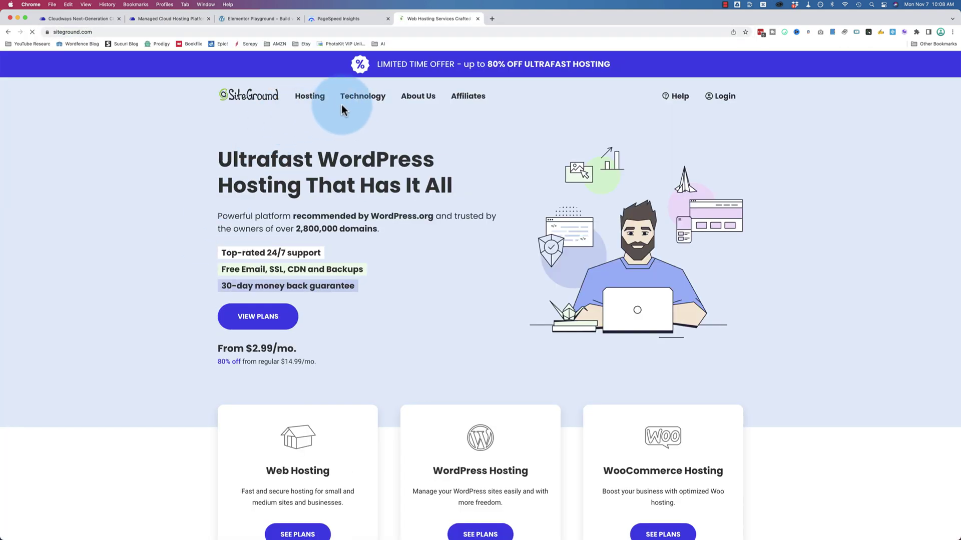
Step: Show SiteGround's WordPress Hosting plans: StartUp $2.99, GrowBig $4.99 and GoGeek $7.99 per month
{"action": "mouse_move", "coordinate": [310, 96]}
{"action": "left_click", "coordinate": [355, 169]}
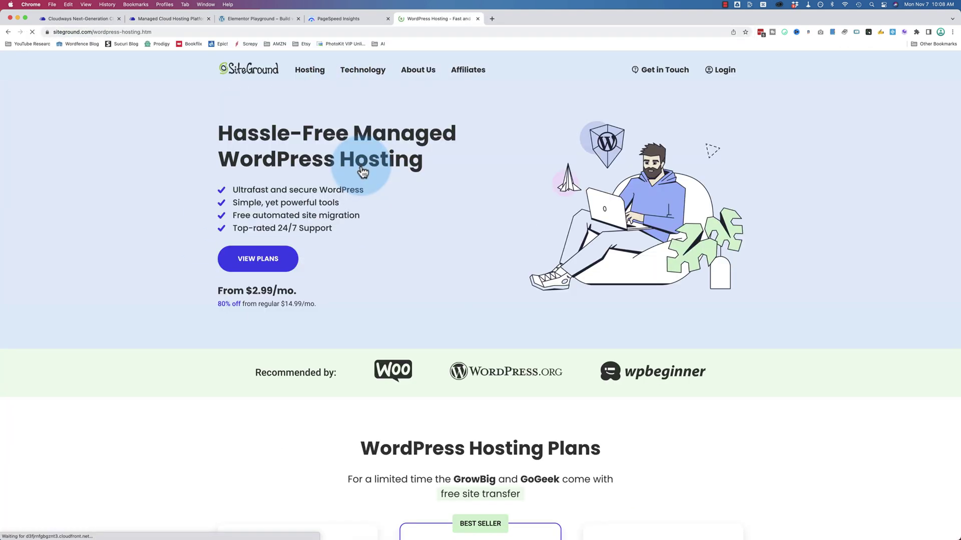
{"action": "scroll", "coordinate": [182, 215], "scroll_direction": "down", "scroll_amount": 5}
{"action": "scroll", "coordinate": [182, 213], "scroll_direction": "down", "scroll_amount": 5}
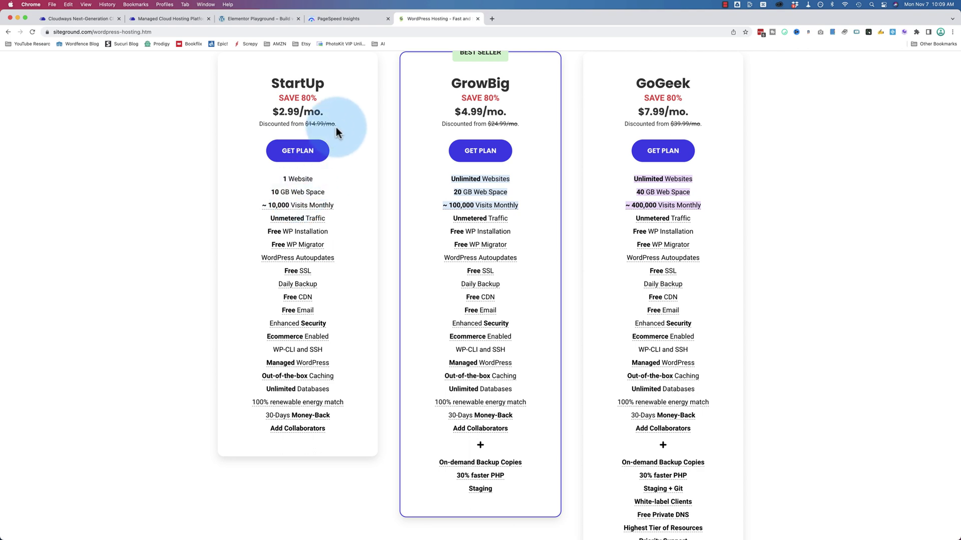
{"action": "left_click_drag", "start_coordinate": [336, 125], "coordinate": [303, 128]}
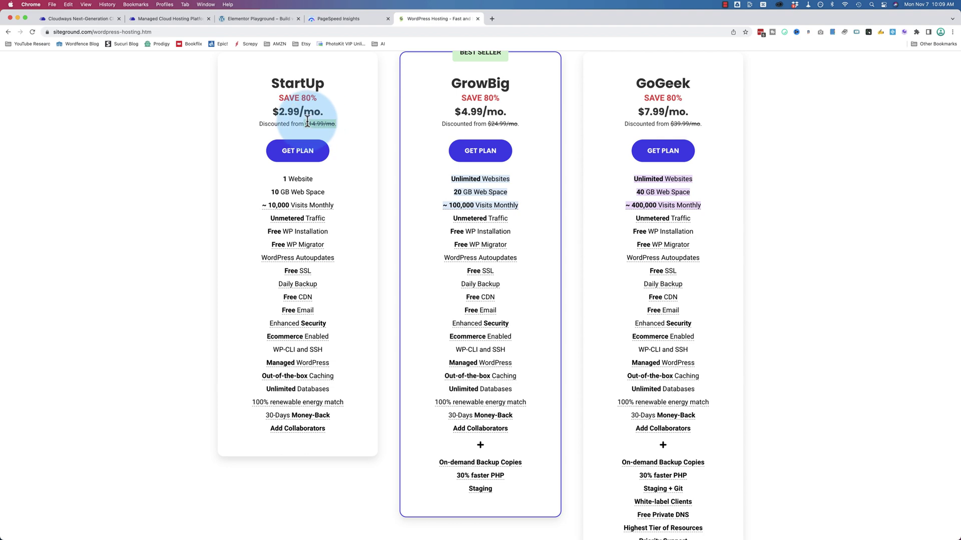
{"action": "key", "text": "super+2"}
Step: Open the Cloudways pricing page and highlight the $12/mo plan
{"action": "left_click", "coordinate": [369, 105]}
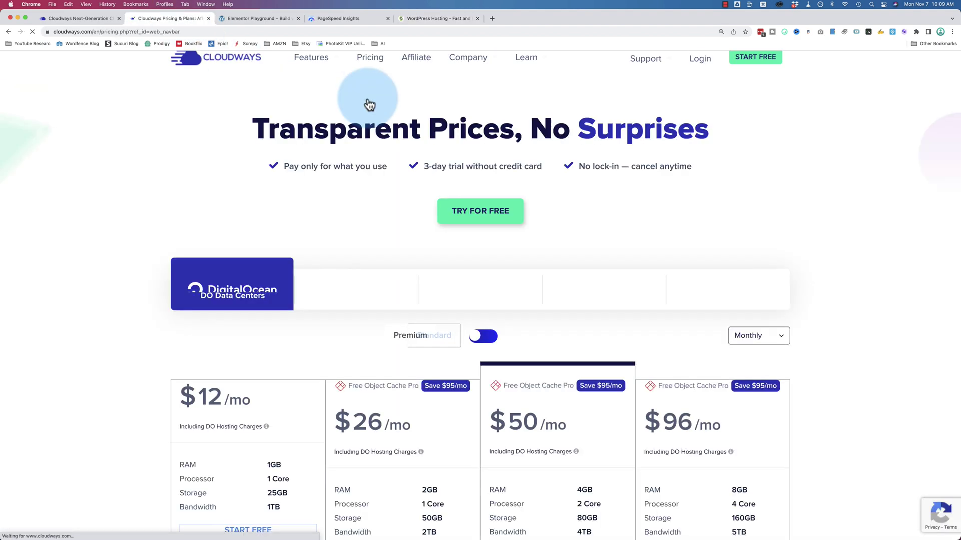
{"action": "scroll", "coordinate": [164, 251], "scroll_direction": "down", "scroll_amount": 4}
{"action": "scroll", "coordinate": [164, 251], "scroll_direction": "down", "scroll_amount": 1}
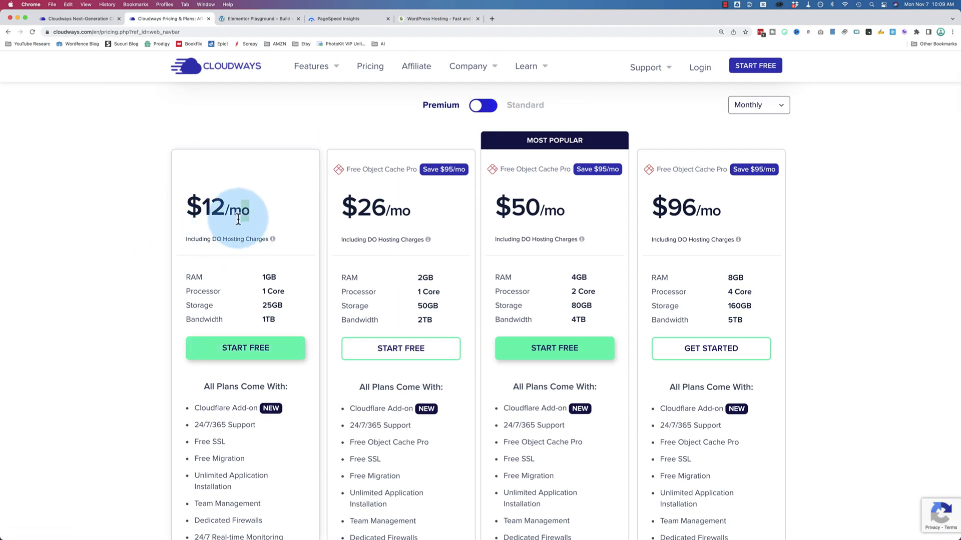
{"action": "left_click_drag", "start_coordinate": [248, 212], "coordinate": [192, 215]}
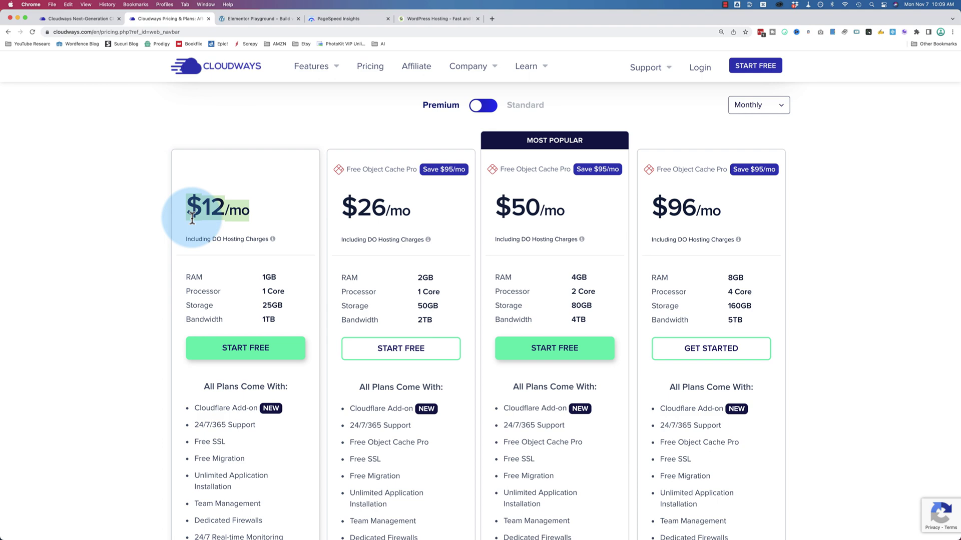
Step: Compare it with SiteGround's StartUp WordPress plan at $2.99/mo
{"action": "left_click", "coordinate": [410, 20]}
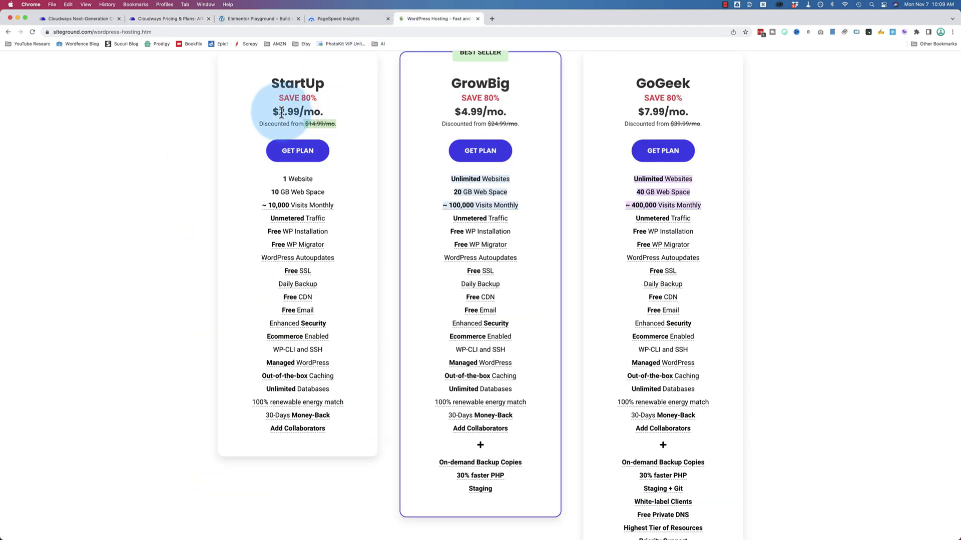
{"action": "left_click_drag", "start_coordinate": [272, 112], "coordinate": [296, 127]}
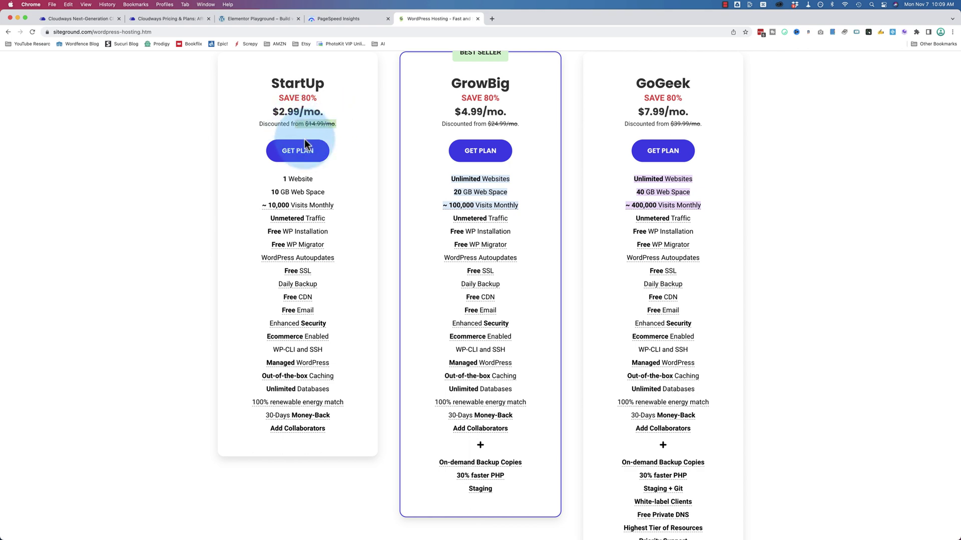
{"action": "scroll", "coordinate": [387, 134], "scroll_direction": "up", "scroll_amount": 8}
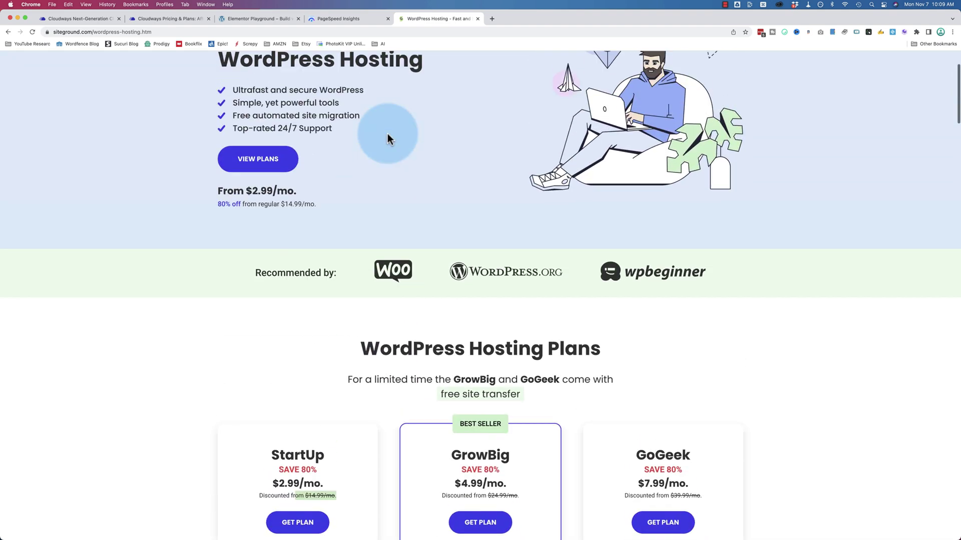
{"action": "scroll", "coordinate": [388, 133], "scroll_direction": "up", "scroll_amount": 2}
Step: View SiteGround's Cloud Hosting plans from $100.00/mo, then return to elementor2019.com
{"action": "mouse_move", "coordinate": [320, 77]}
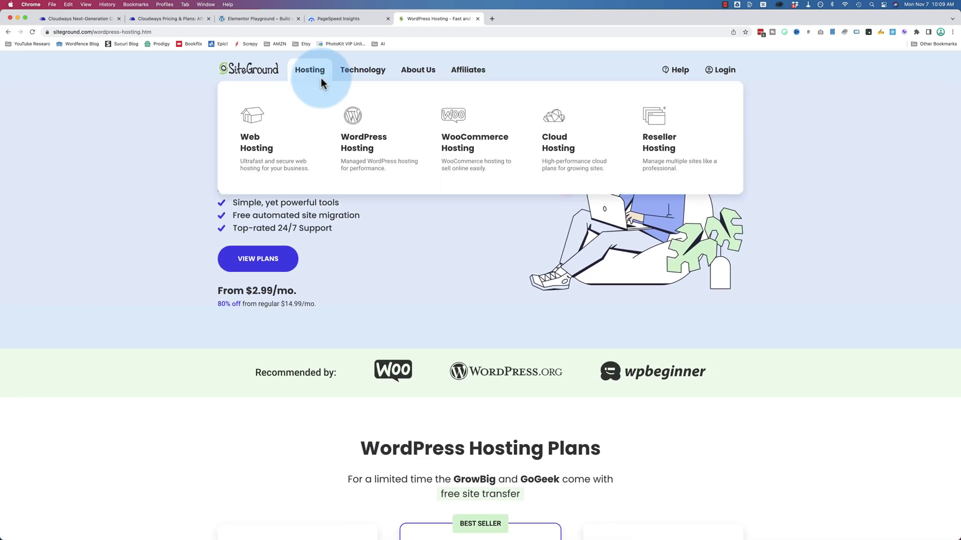
{"action": "left_click", "coordinate": [569, 149]}
{"action": "scroll", "coordinate": [284, 220], "scroll_direction": "down", "scroll_amount": 1}
{"action": "left_click_drag", "start_coordinate": [313, 202], "coordinate": [226, 208]}
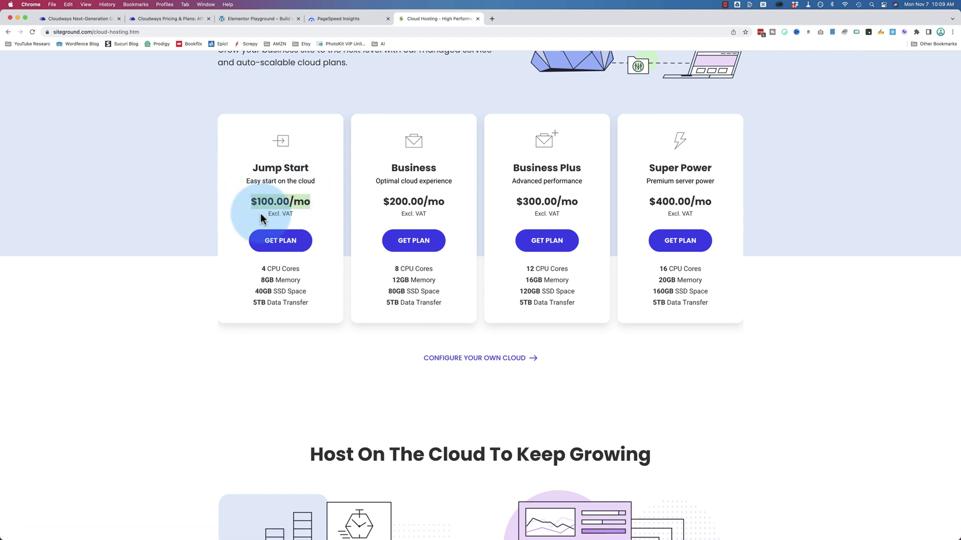
{"action": "left_click", "coordinate": [248, 19]}
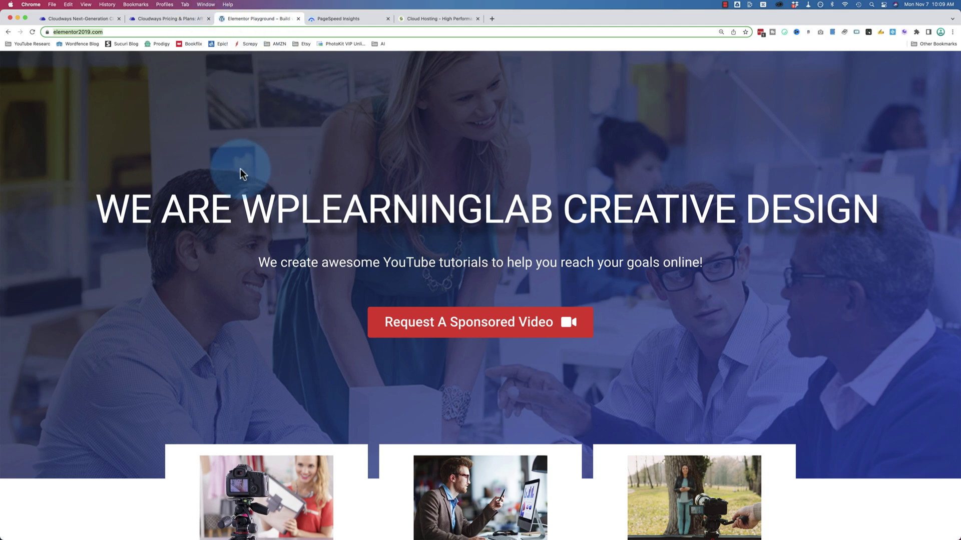
Step: Look over Cloudways' hosting provider logos and 3-day free trial, ending on the Servers dashboard
{"action": "left_click", "coordinate": [172, 19]}
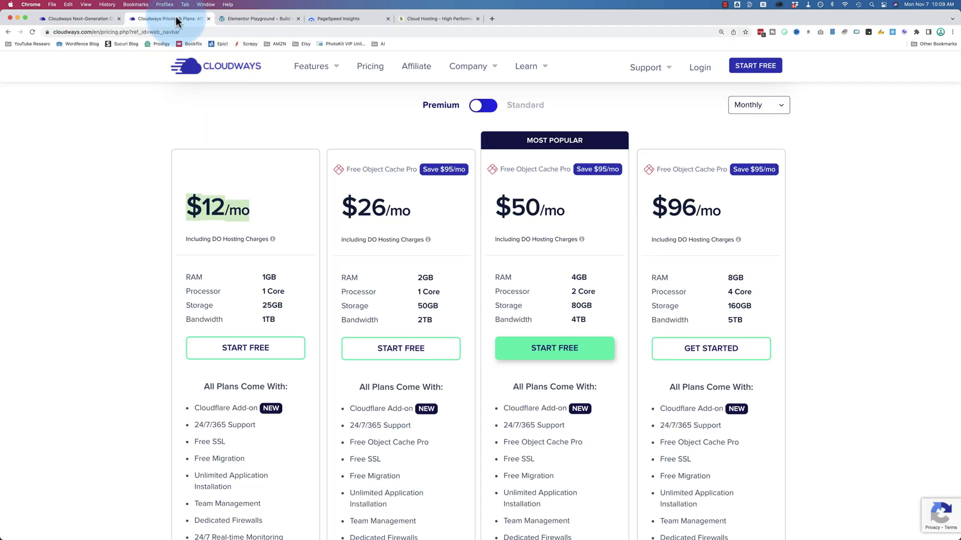
{"action": "scroll", "coordinate": [384, 189], "scroll_direction": "up", "scroll_amount": 3}
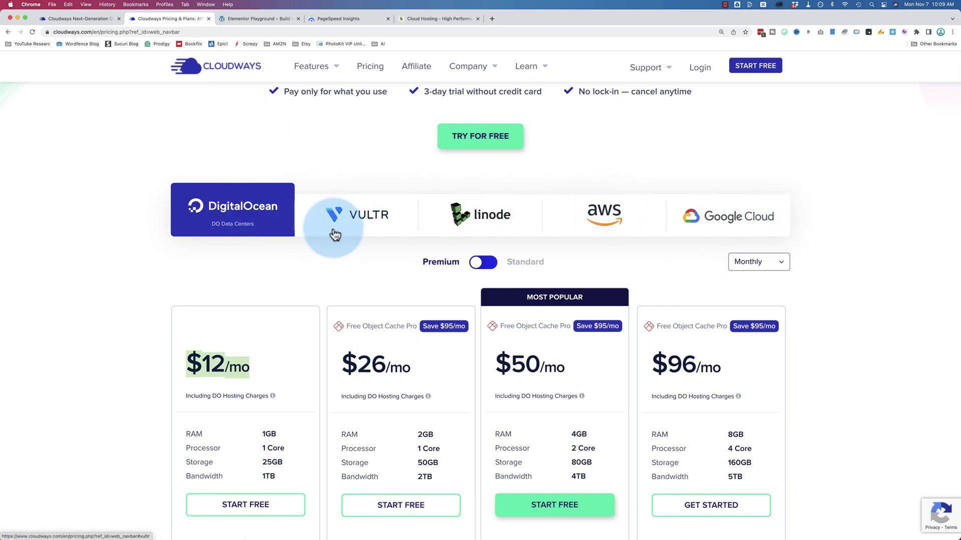
{"action": "left_click", "coordinate": [257, 23]}
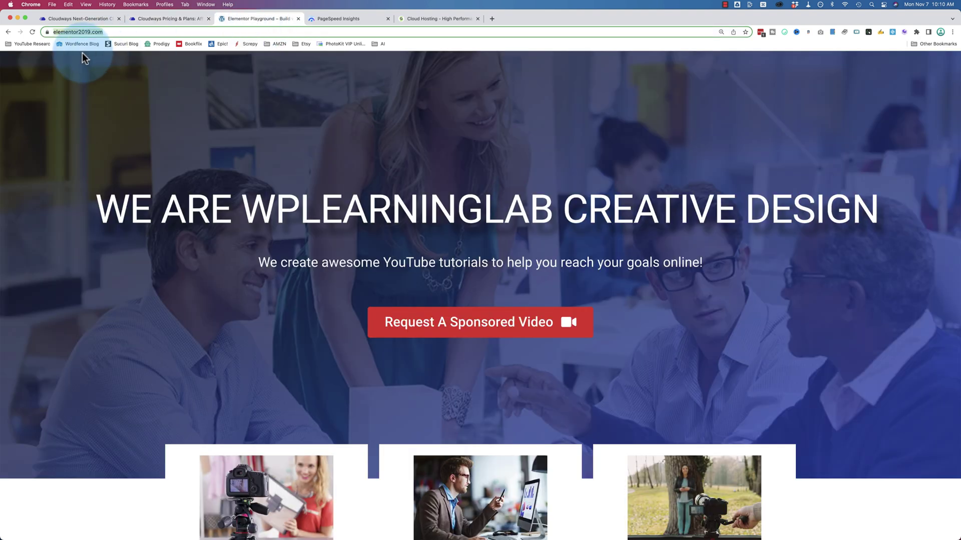
{"action": "left_click", "coordinate": [92, 19]}
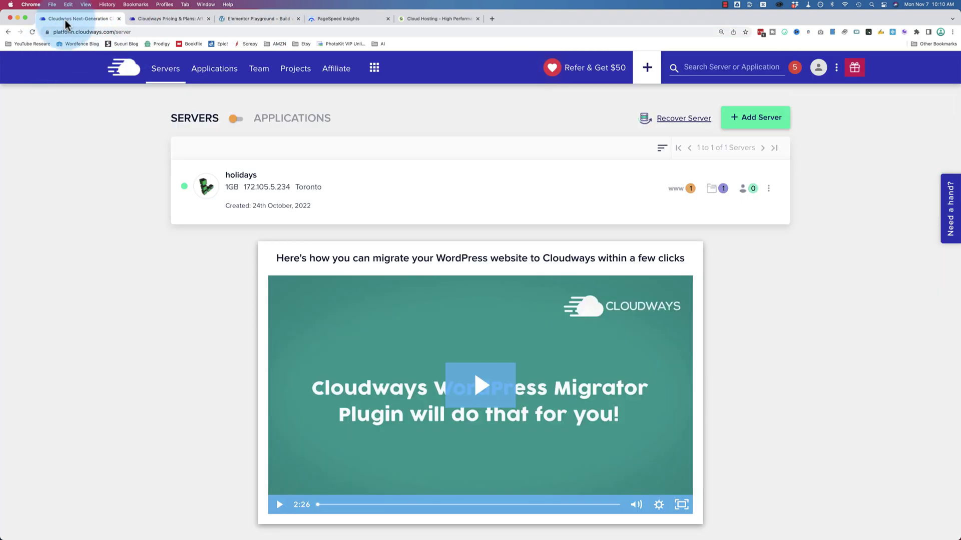
{"action": "left_click", "coordinate": [161, 20]}
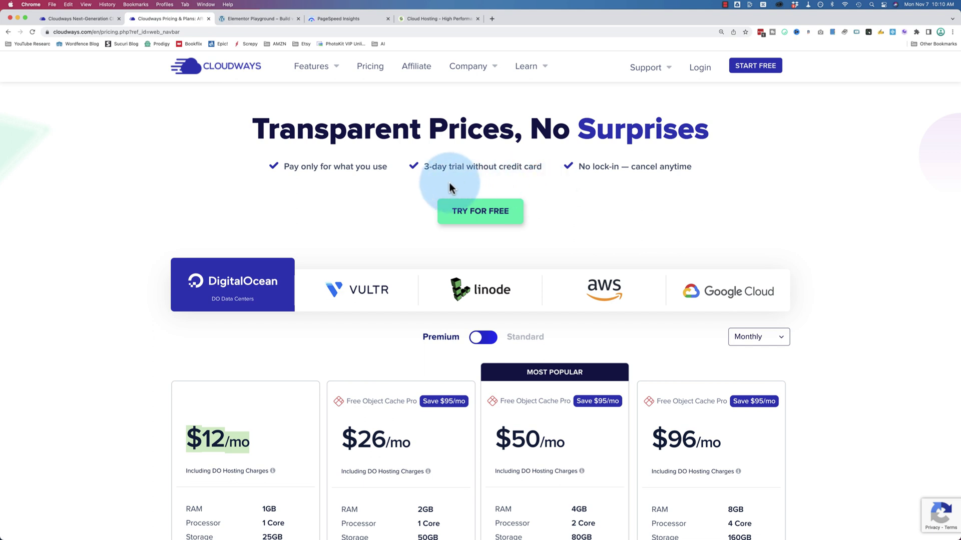
{"action": "left_click_drag", "start_coordinate": [423, 167], "coordinate": [474, 167]}
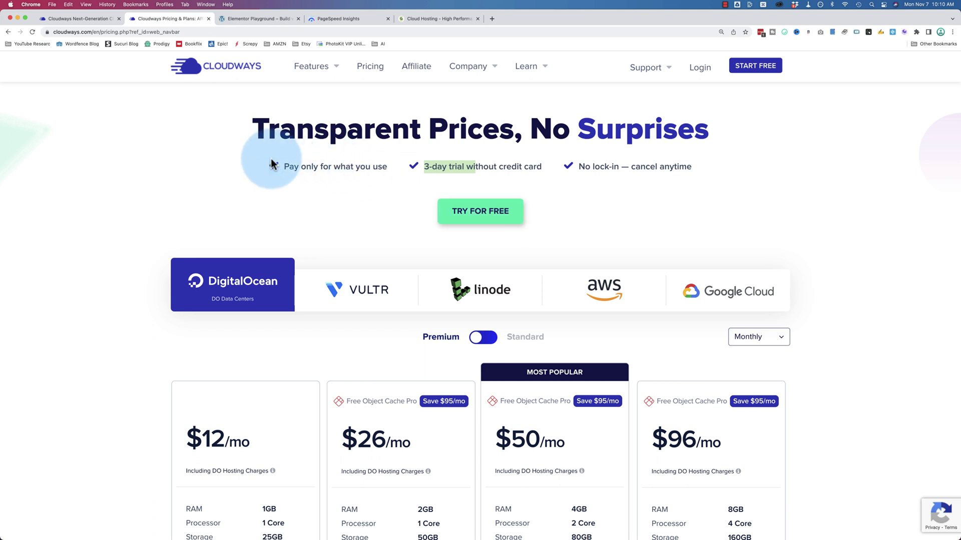
{"action": "left_click", "coordinate": [87, 18]}
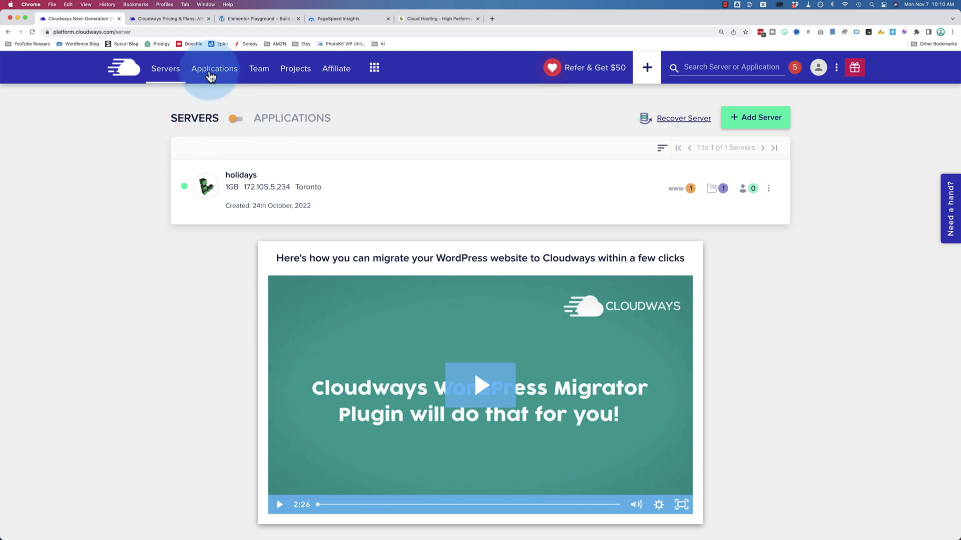
Step: Start a new application on the holidays server and reach its Add Application form
{"action": "left_click", "coordinate": [210, 75]}
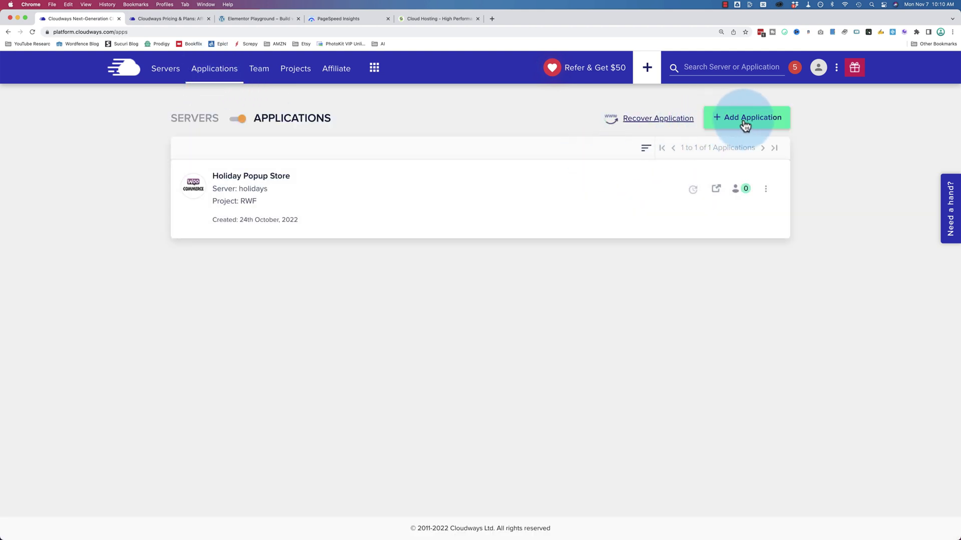
{"action": "left_click", "coordinate": [744, 125]}
{"action": "left_click", "coordinate": [403, 296]}
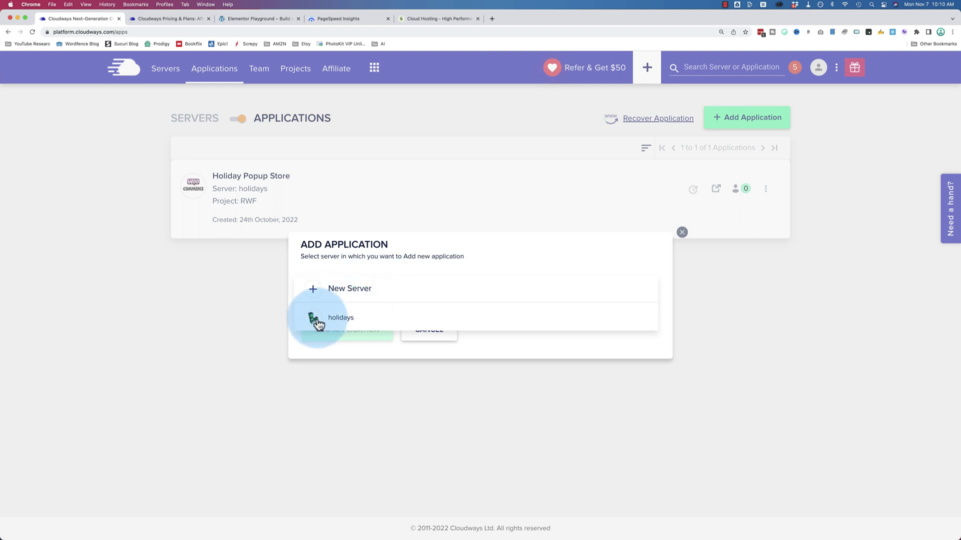
{"action": "left_click", "coordinate": [316, 318]}
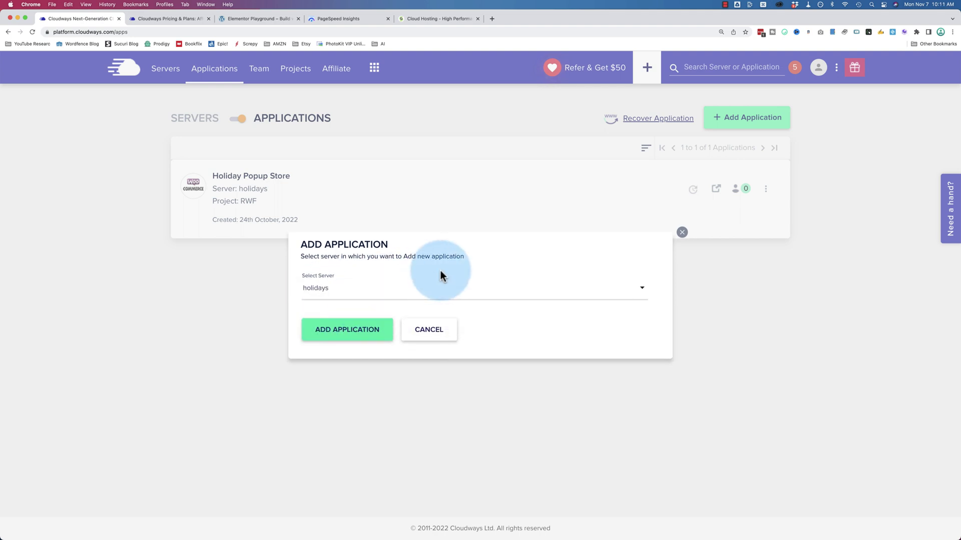
{"action": "left_click", "coordinate": [356, 334]}
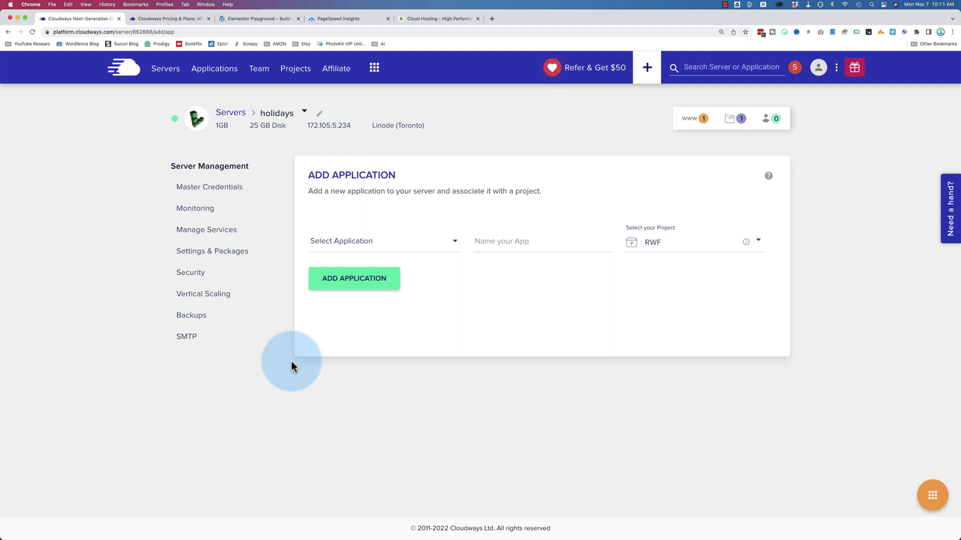
Step: Add a WordPress 6.0 application named 'Super Fast' to the holidays server
{"action": "left_click", "coordinate": [413, 246]}
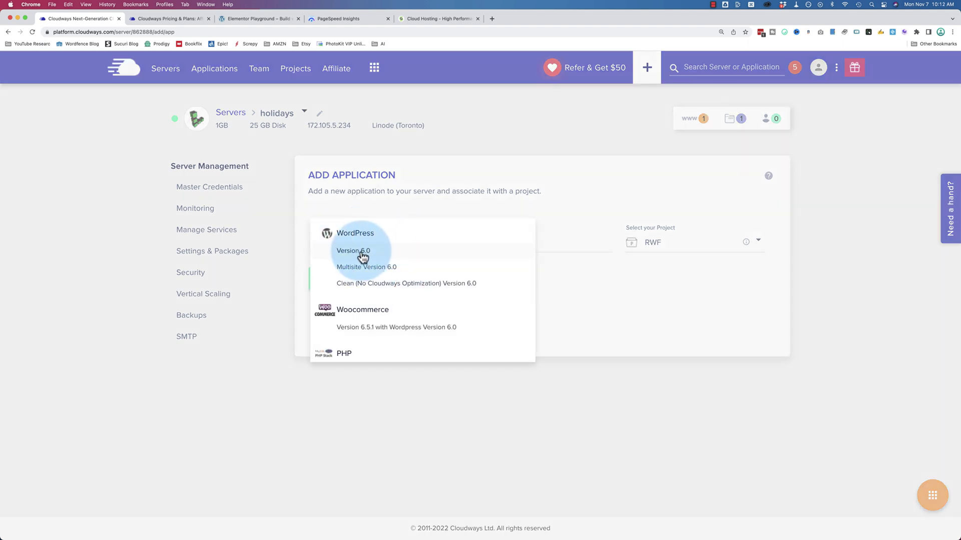
{"action": "left_click", "coordinate": [363, 253]}
{"action": "left_click", "coordinate": [508, 246]}
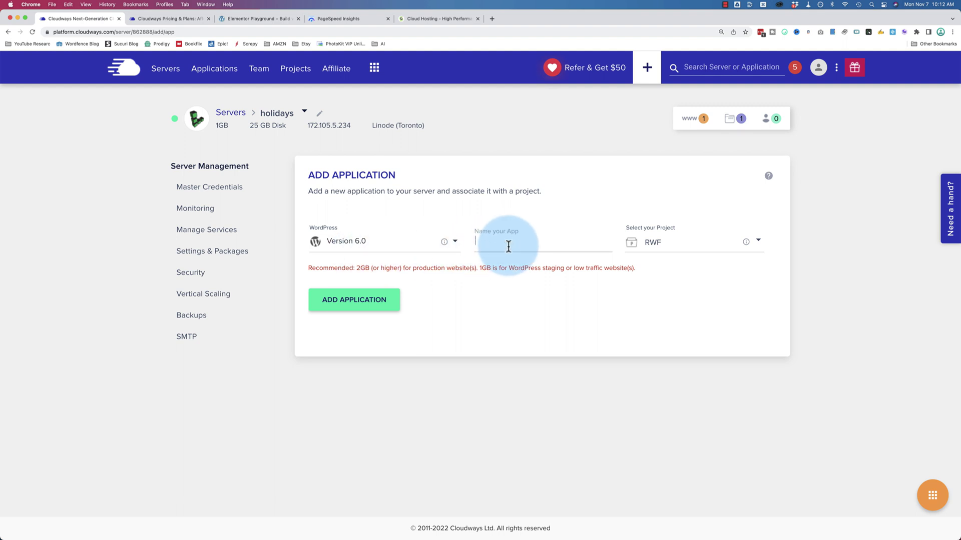
{"action": "type", "text": "Super Fast"}
{"action": "left_click", "coordinate": [335, 300]}
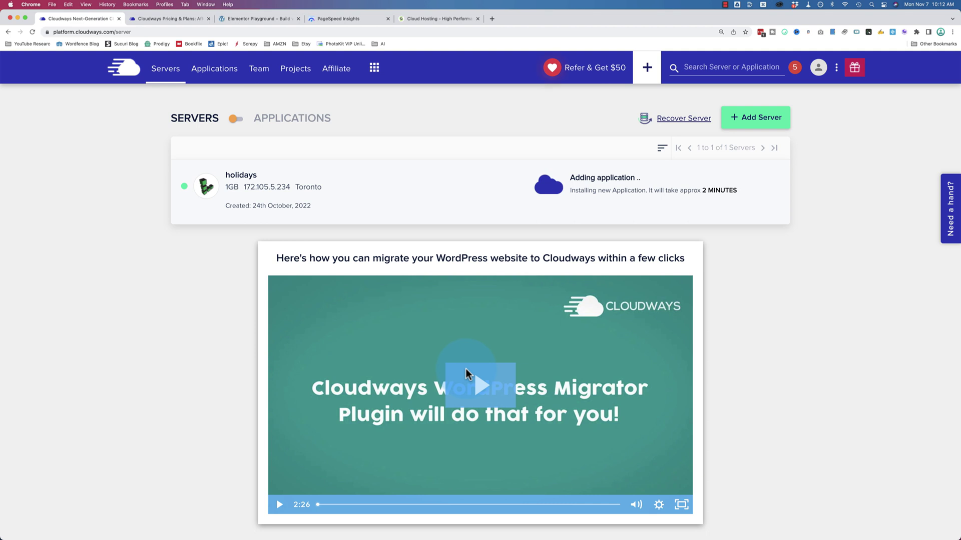
Step: Check the Super Fast install's approx 2-minute estimate and its progress steps
{"action": "left_click_drag", "start_coordinate": [740, 191], "coordinate": [650, 193]}
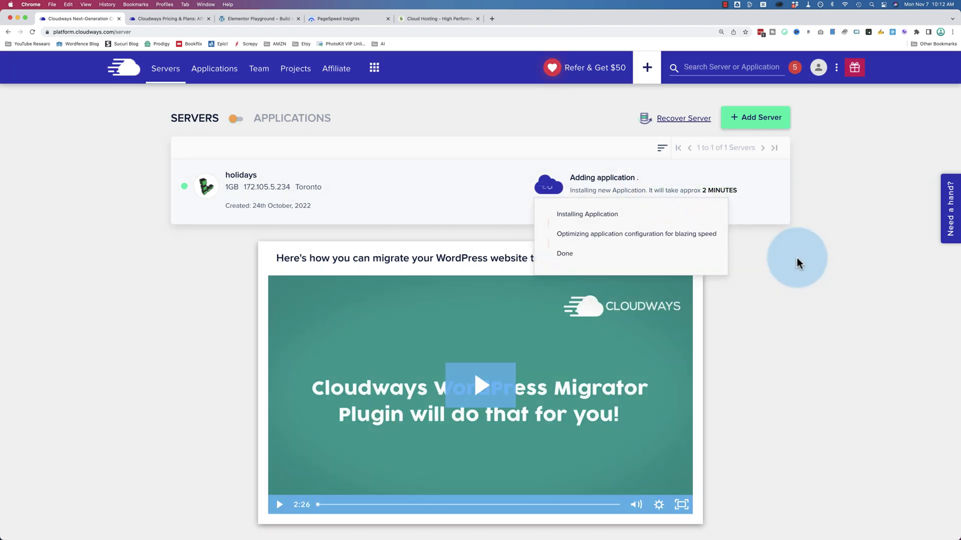
{"action": "left_click", "coordinate": [797, 264]}
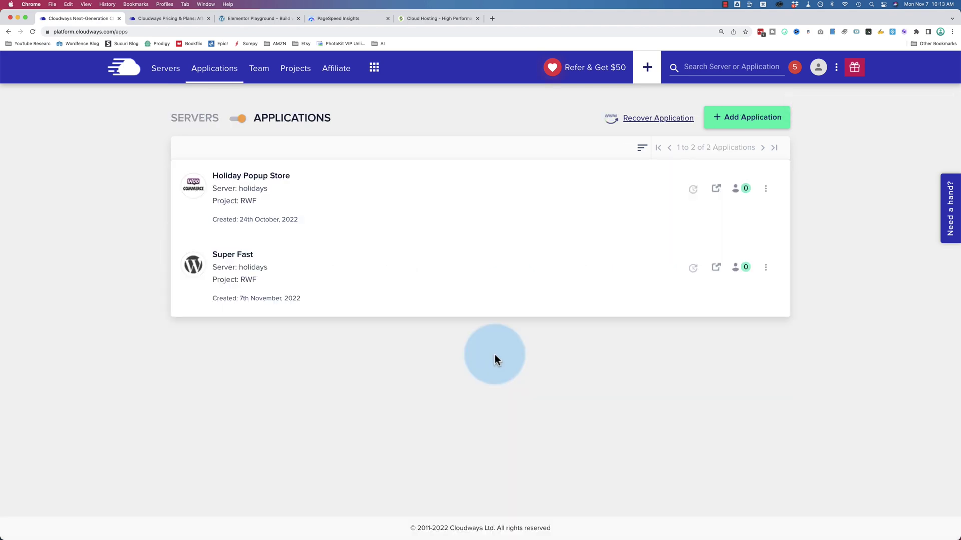
Step: Open the Super Fast application's live site and move its URL into a new browser tab
{"action": "left_click", "coordinate": [233, 255]}
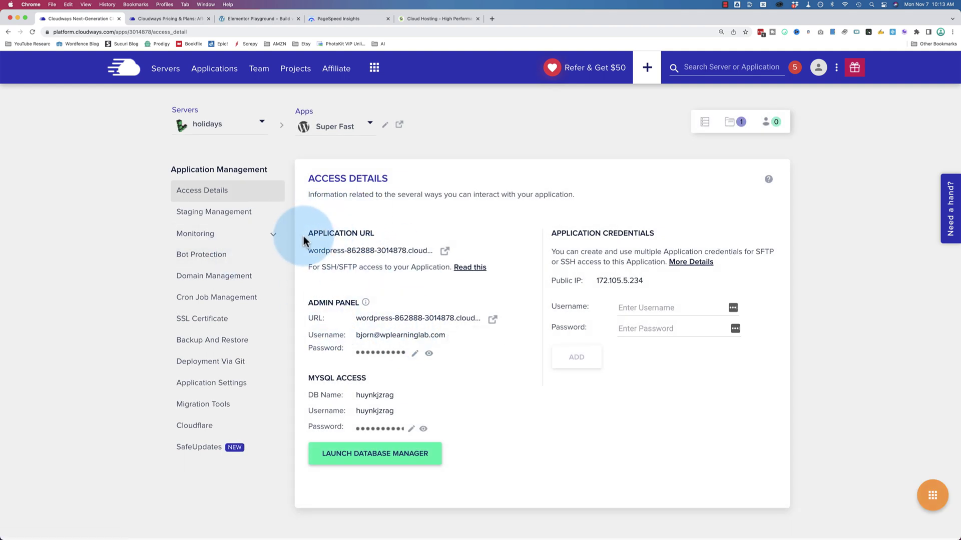
{"action": "left_click", "coordinate": [445, 251]}
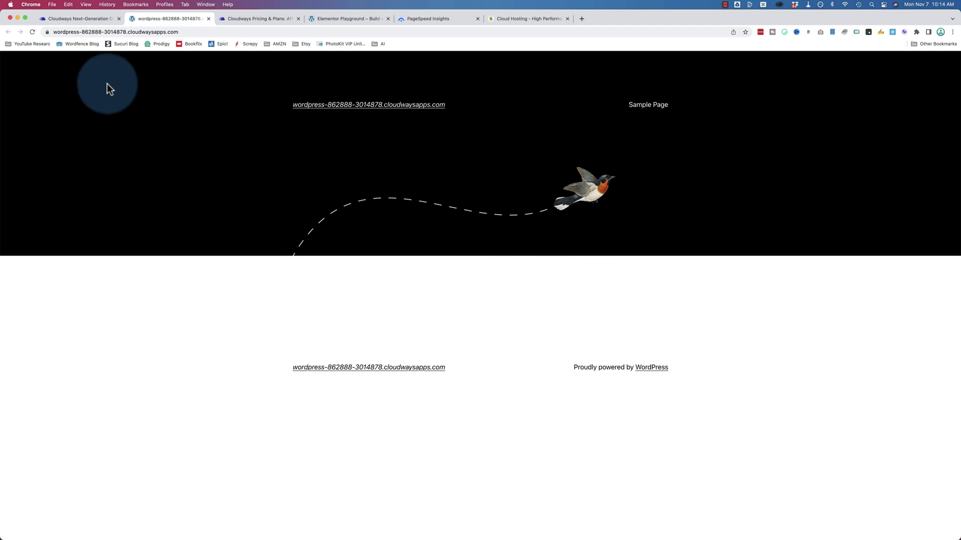
{"action": "left_click", "coordinate": [137, 32]}
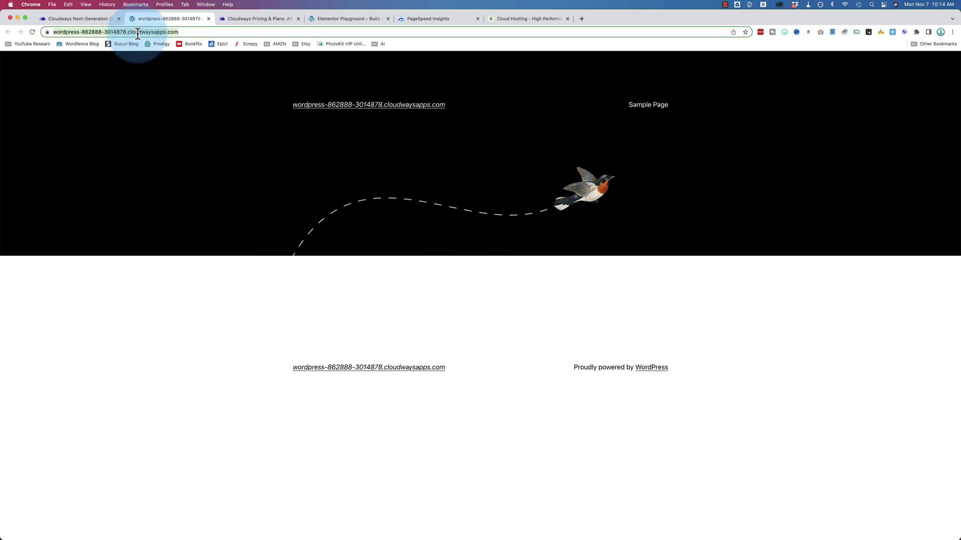
{"action": "left_click_drag", "start_coordinate": [138, 32], "coordinate": [494, 20]}
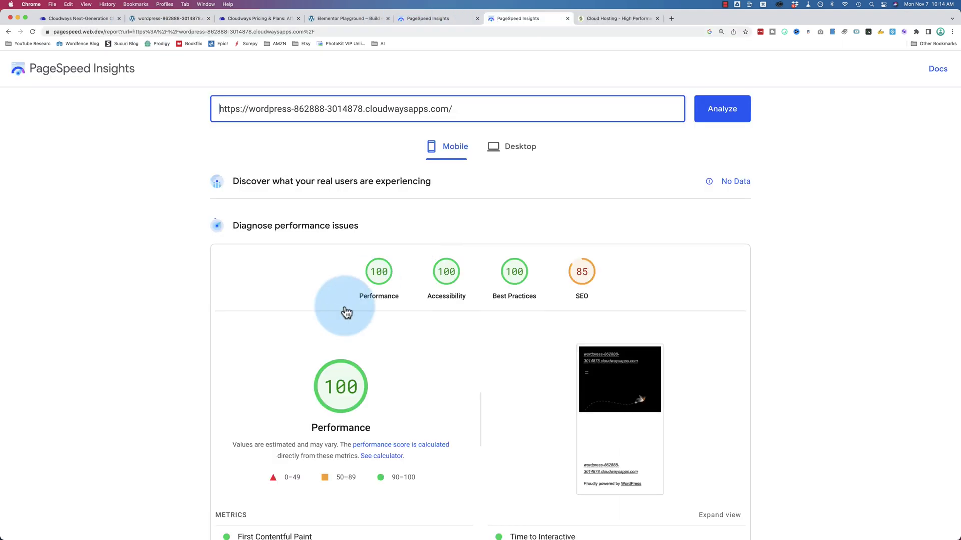
{"action": "scroll", "coordinate": [346, 313], "scroll_direction": "down", "scroll_amount": 7}
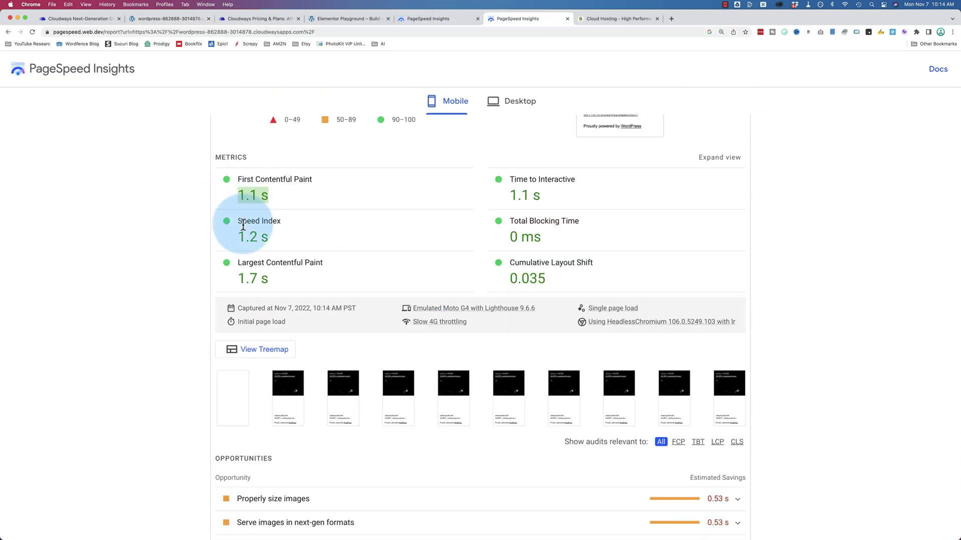
Step: Review the Cloudways site's mobile score of 100 and 1.7 s LCP, then its desktop results
{"action": "triple_click", "coordinate": [242, 277]}
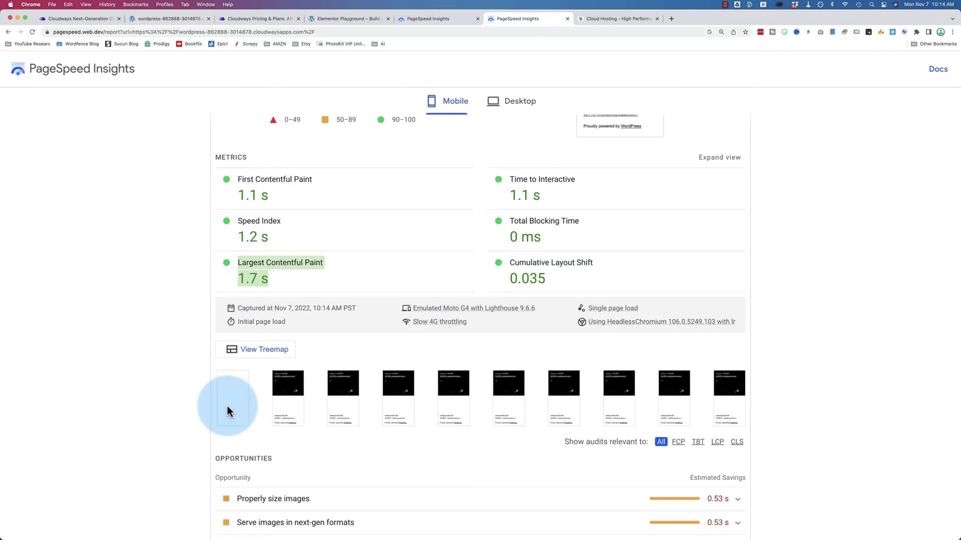
{"action": "scroll", "coordinate": [354, 325], "scroll_direction": "up", "scroll_amount": 5}
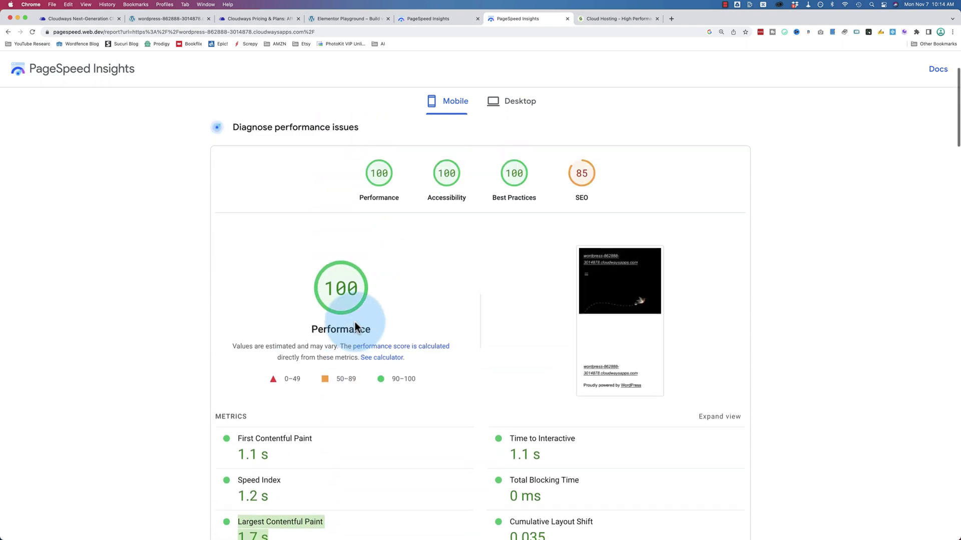
{"action": "left_click", "coordinate": [511, 105]}
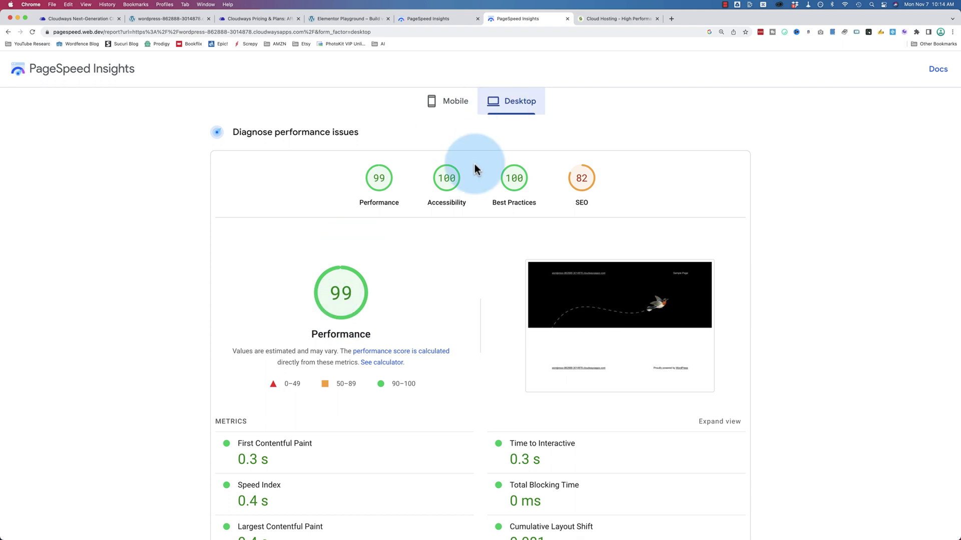
{"action": "scroll", "coordinate": [392, 281], "scroll_direction": "down", "scroll_amount": 2}
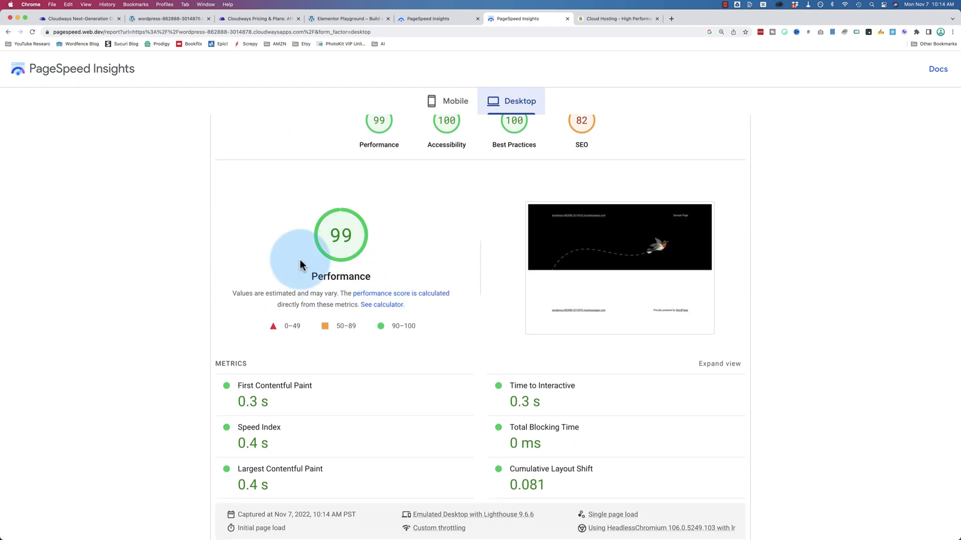
{"action": "scroll", "coordinate": [372, 297], "scroll_direction": "down", "scroll_amount": 4}
{"action": "scroll", "coordinate": [371, 292], "scroll_direction": "up", "scroll_amount": 1}
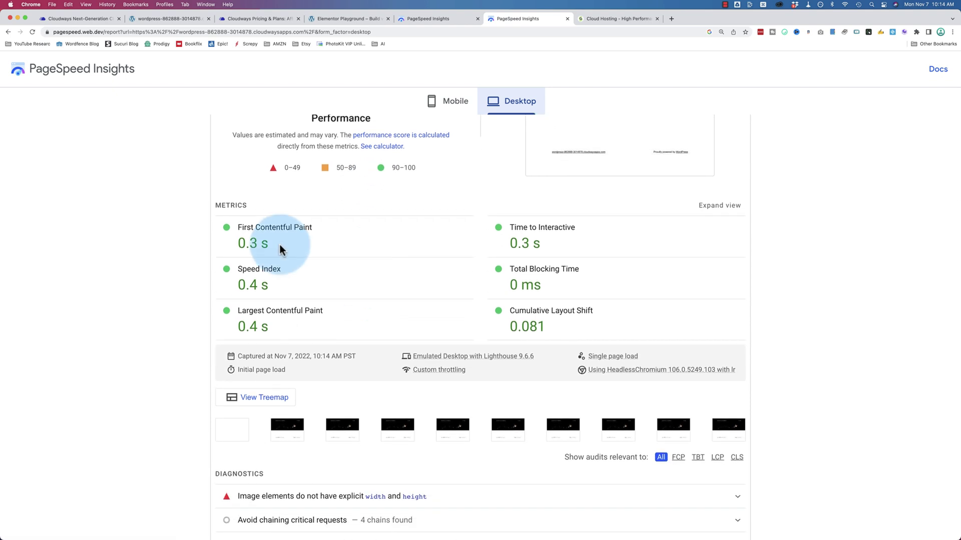
Step: Note the desktop score of 99 with 0.4 s LCP, then return to elementor2019.com
{"action": "left_click_drag", "start_coordinate": [281, 244], "coordinate": [212, 245]}
{"action": "left_click_drag", "start_coordinate": [272, 329], "coordinate": [230, 334]}
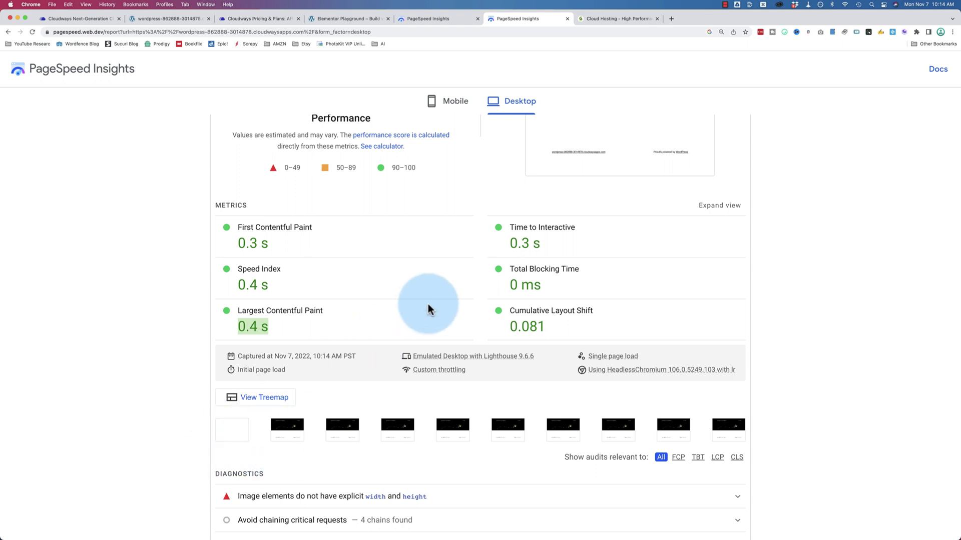
{"action": "scroll", "coordinate": [428, 304], "scroll_direction": "up", "scroll_amount": 6}
{"action": "scroll", "coordinate": [429, 200], "scroll_direction": "down", "scroll_amount": 1}
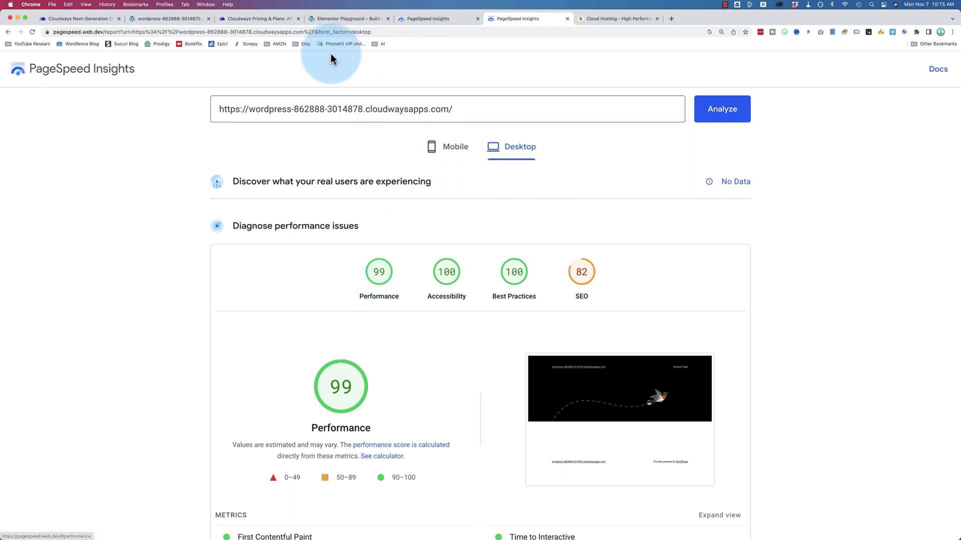
{"action": "left_click", "coordinate": [343, 20]}
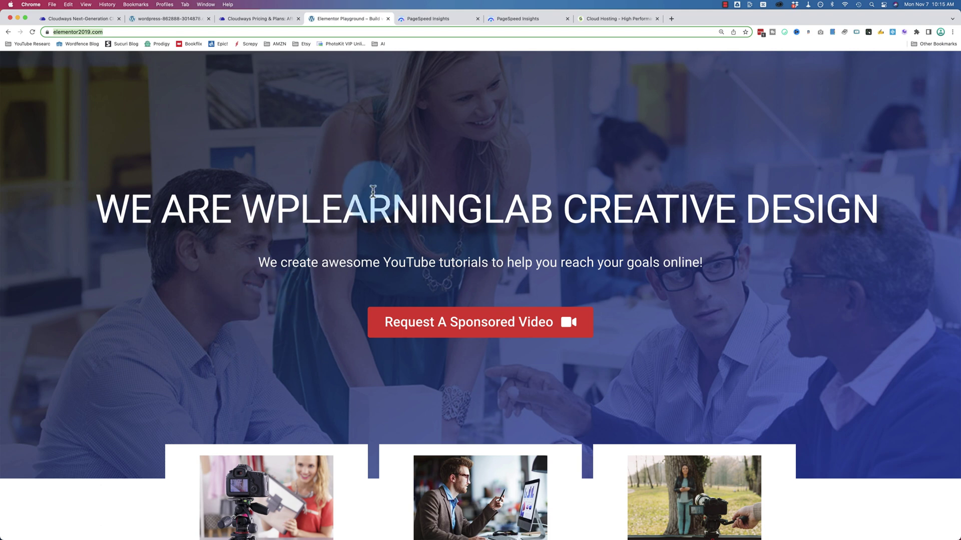
Step: Install and activate the Cloudways WordPress Migrator plugin from wp-admin's Add New Plugins page
{"action": "left_click", "coordinate": [136, 31]}
{"action": "type", "text": "/wpad-"}
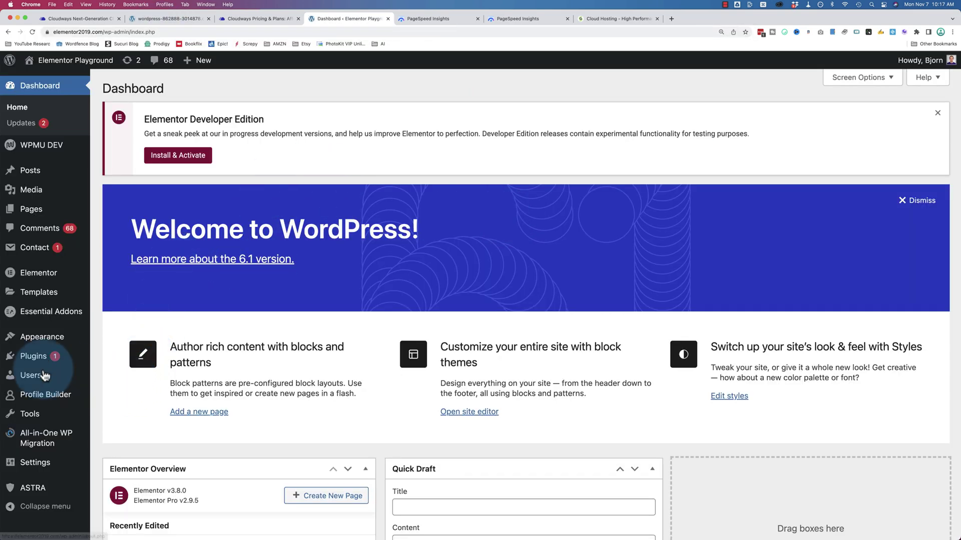
{"action": "mouse_move", "coordinate": [33, 357]}
{"action": "left_click", "coordinate": [128, 376]}
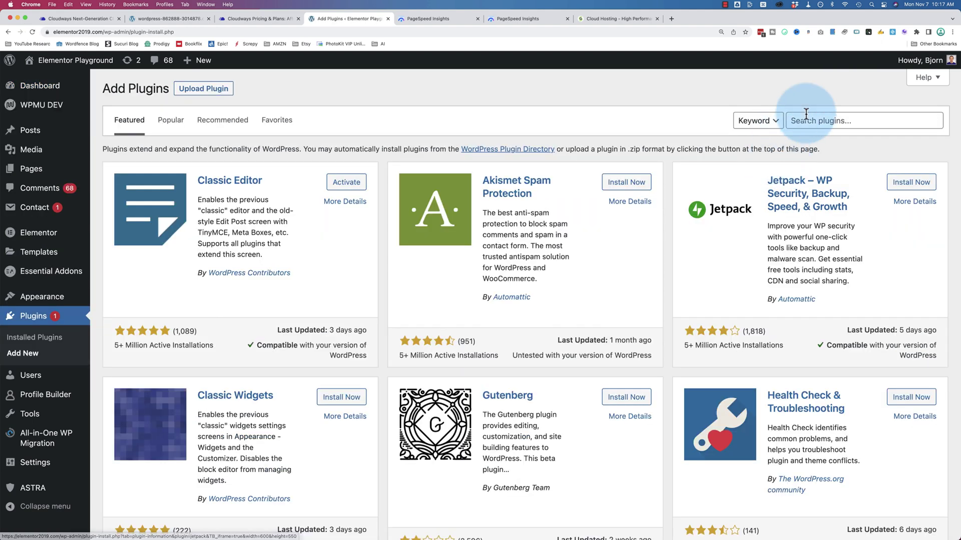
{"action": "left_click", "coordinate": [806, 115]}
{"action": "type", "text": "cloudwa"}
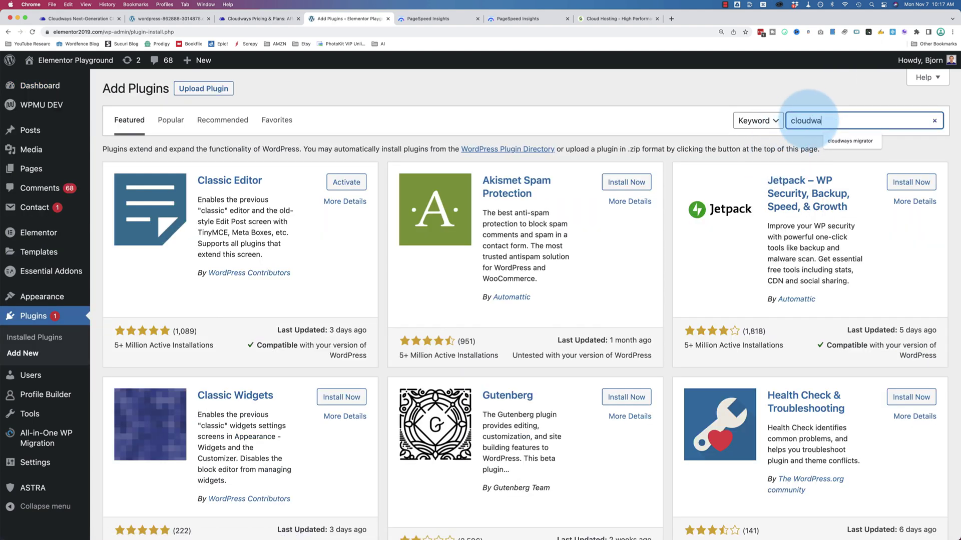
{"action": "type", "text": "ys migrator"}
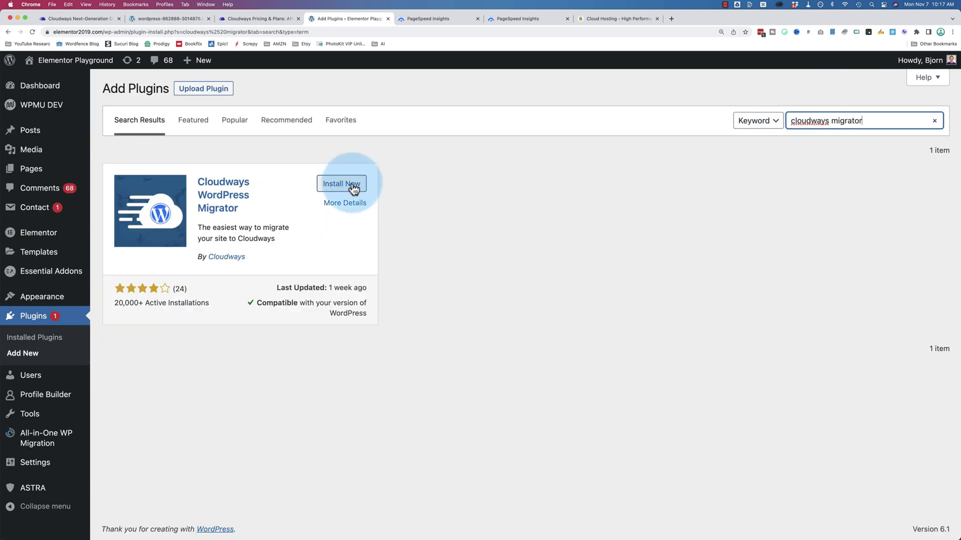
{"action": "left_click", "coordinate": [352, 186]}
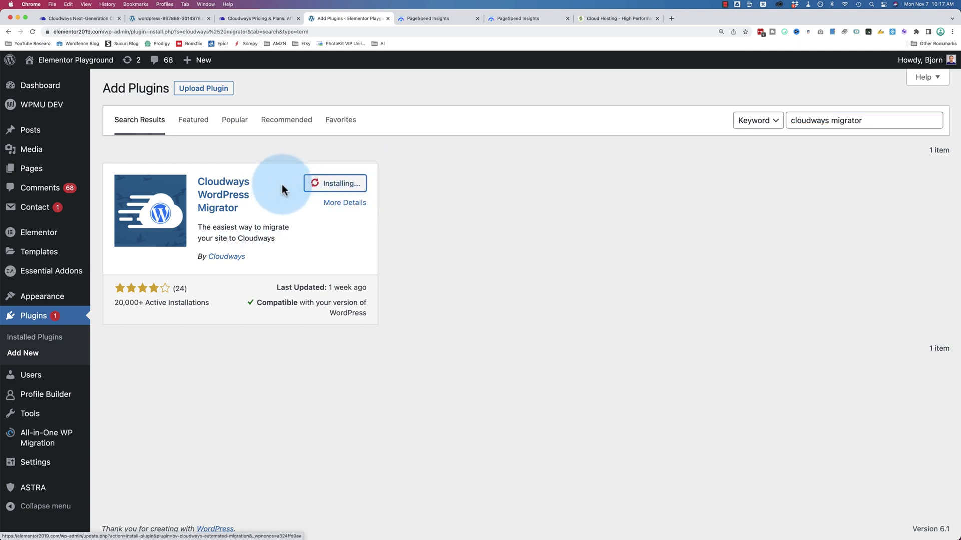
{"action": "left_click", "coordinate": [346, 185]}
Step: Enter the account e-mail, accept BlogVault's terms, and start the migration
{"action": "left_click", "coordinate": [457, 302]}
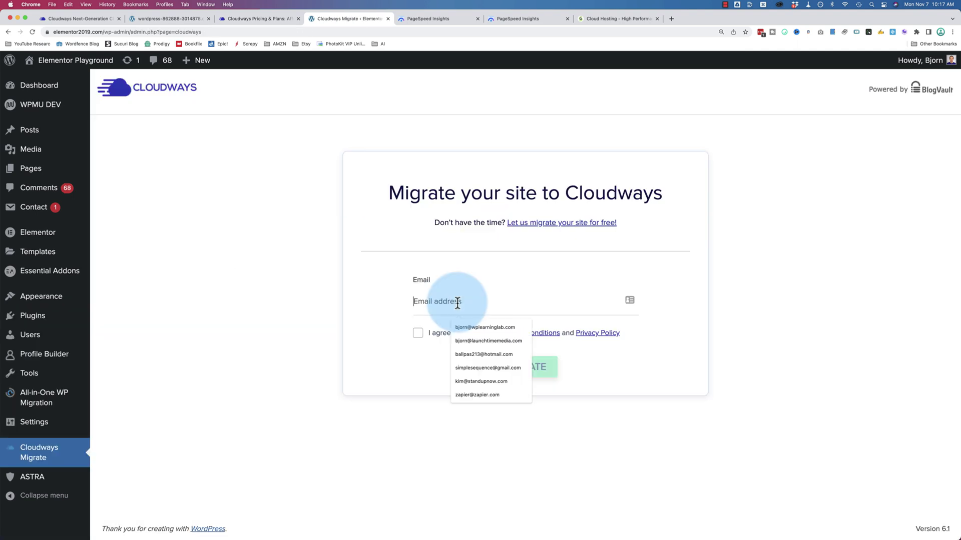
{"action": "left_click", "coordinate": [472, 326]}
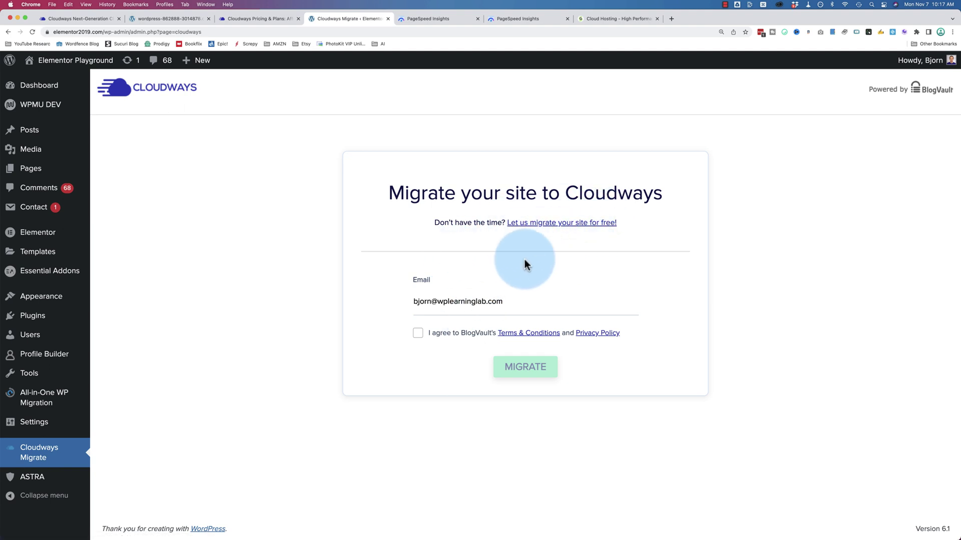
{"action": "left_click", "coordinate": [418, 332]}
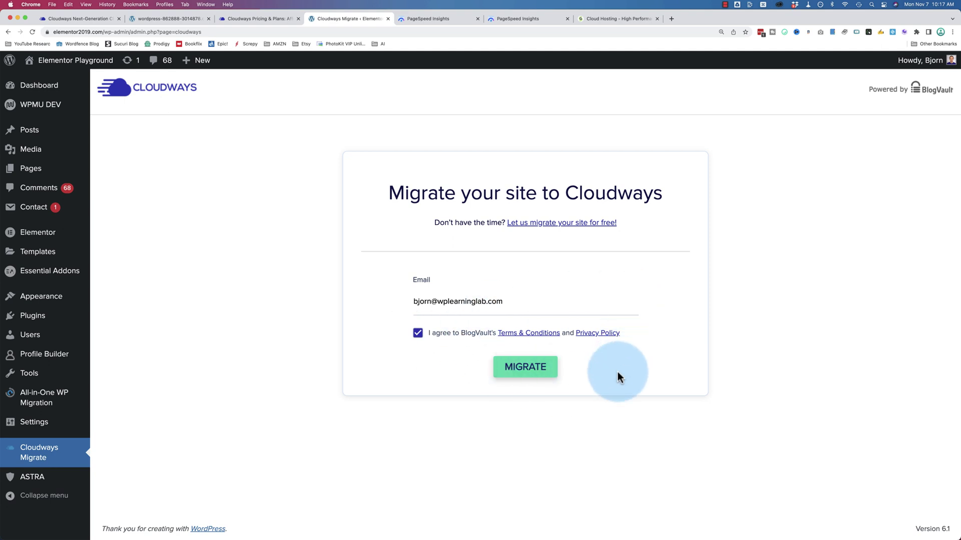
{"action": "left_click", "coordinate": [520, 375]}
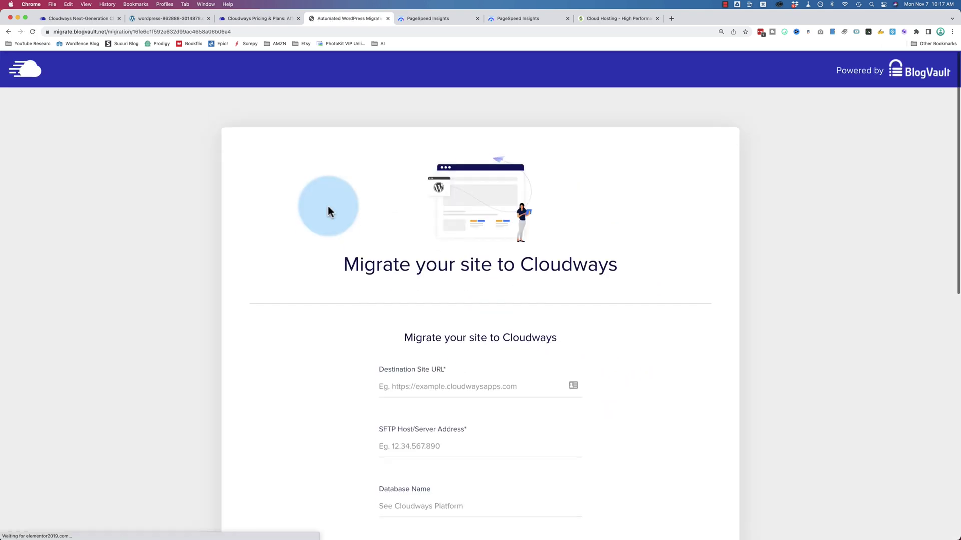
Step: Copy the Cloudways site address into the migration form's destination URL field
{"action": "scroll", "coordinate": [329, 206], "scroll_direction": "down", "scroll_amount": 5}
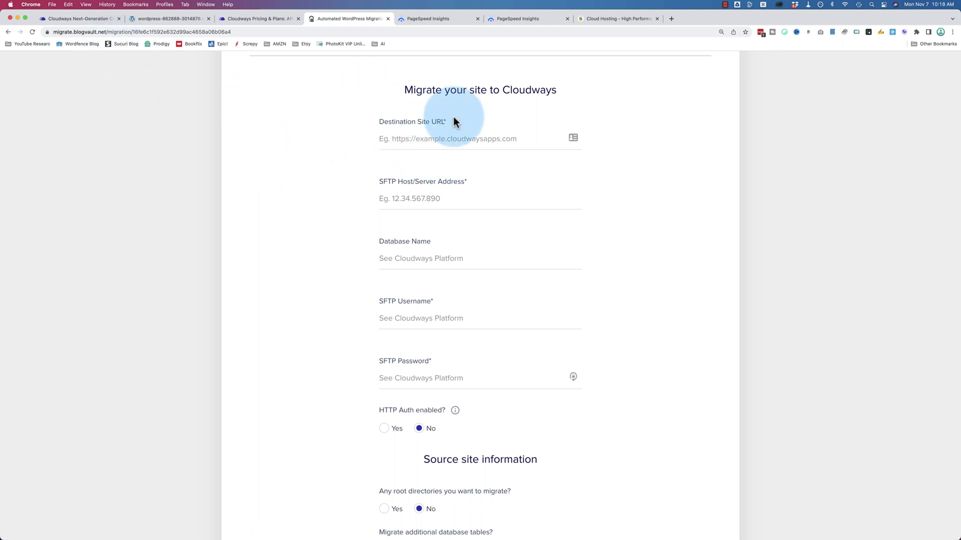
{"action": "left_click", "coordinate": [100, 19]}
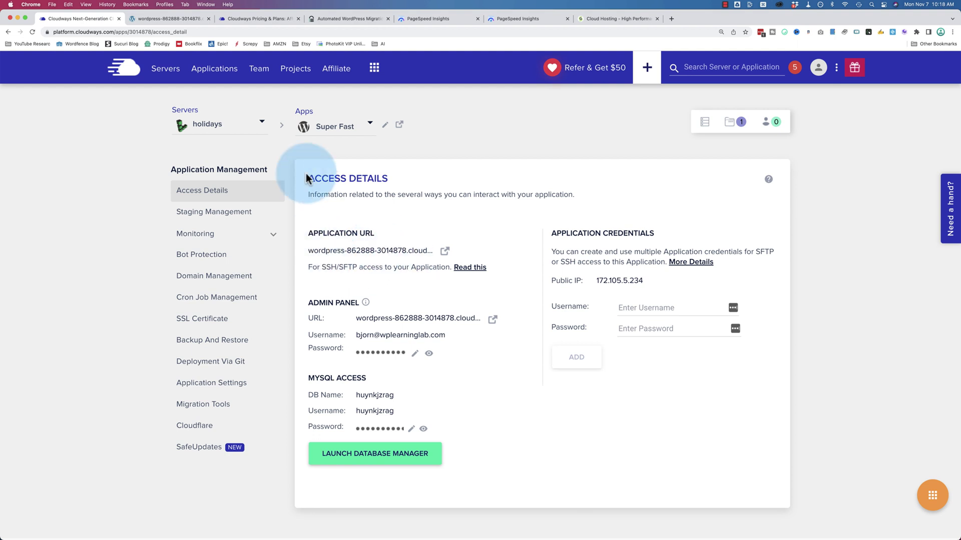
{"action": "left_click", "coordinate": [188, 18]}
{"action": "left_click", "coordinate": [170, 34]}
{"action": "key", "text": "super+c"}
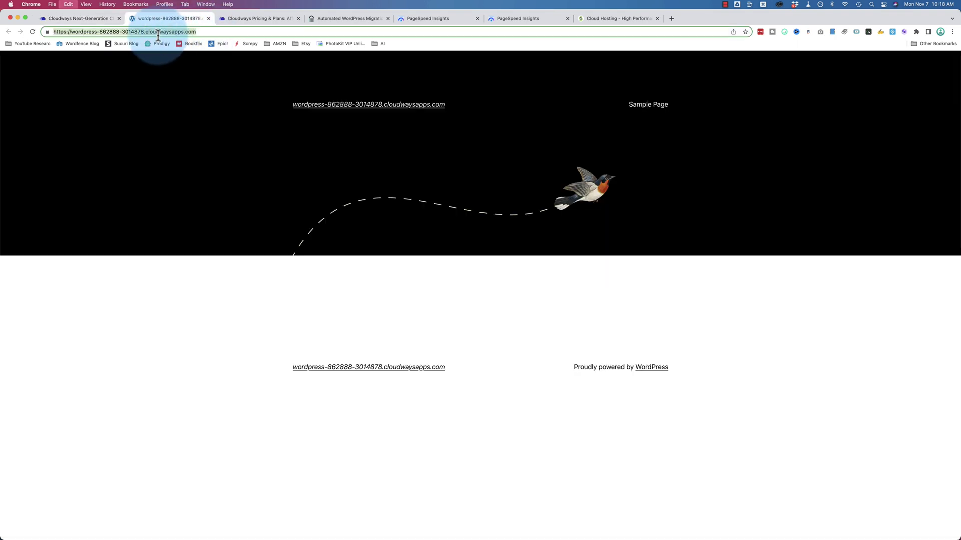
{"action": "right_click", "coordinate": [158, 34]}
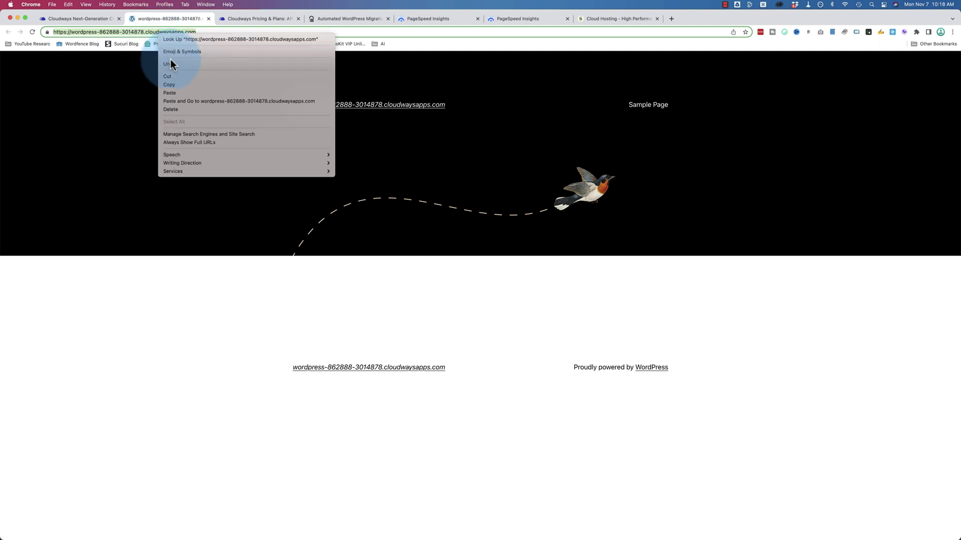
{"action": "left_click", "coordinate": [172, 82]}
{"action": "left_click", "coordinate": [352, 20]}
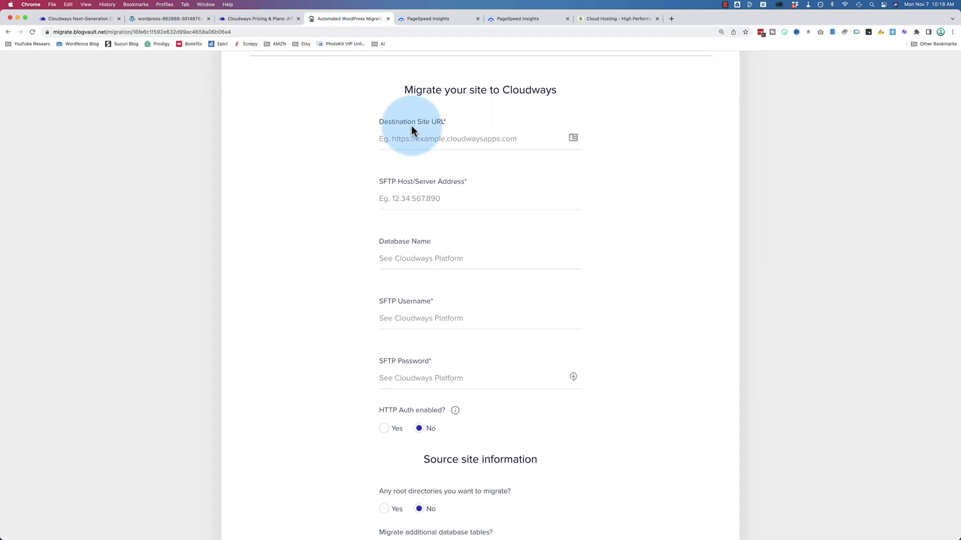
{"action": "left_click", "coordinate": [415, 140]}
{"action": "right_click", "coordinate": [414, 140]}
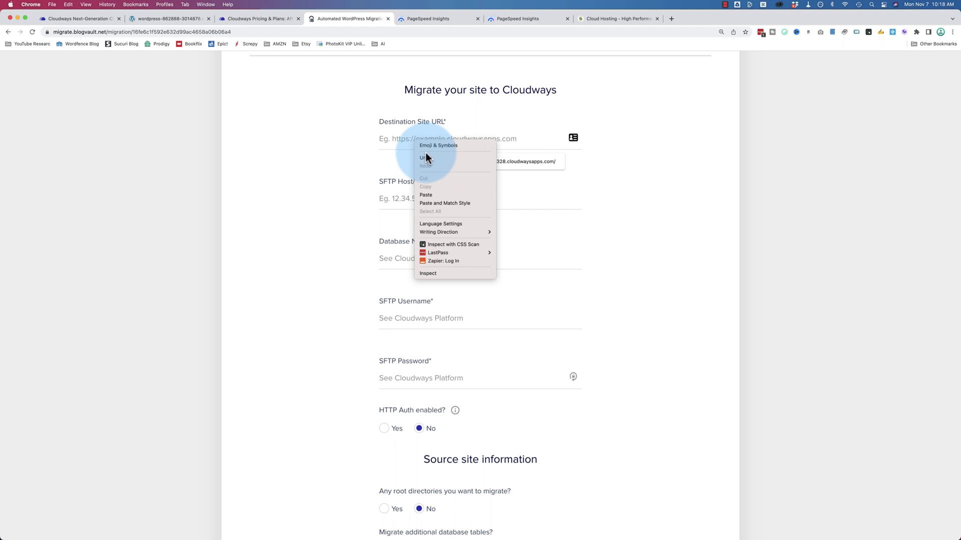
{"action": "left_click", "coordinate": [431, 195]}
{"action": "left_click_drag", "start_coordinate": [375, 180], "coordinate": [487, 180]}
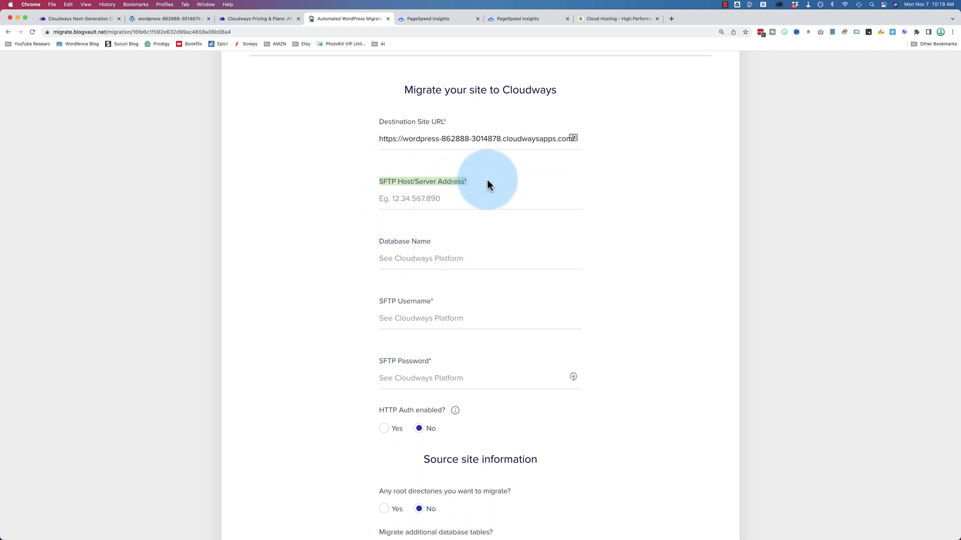
Step: Copy the database name from Cloudways MySQL access into the form's database name field
{"action": "left_click", "coordinate": [385, 196]}
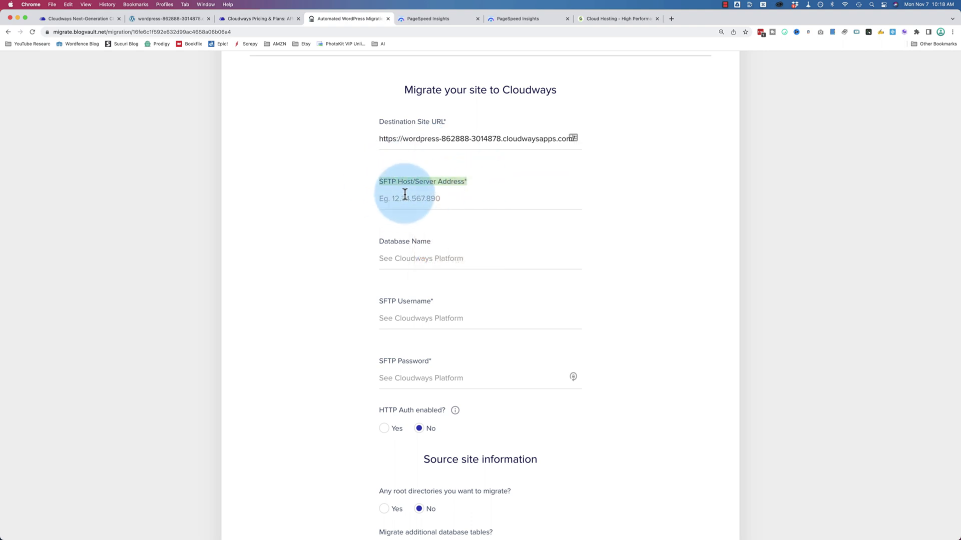
{"action": "left_click", "coordinate": [403, 250]}
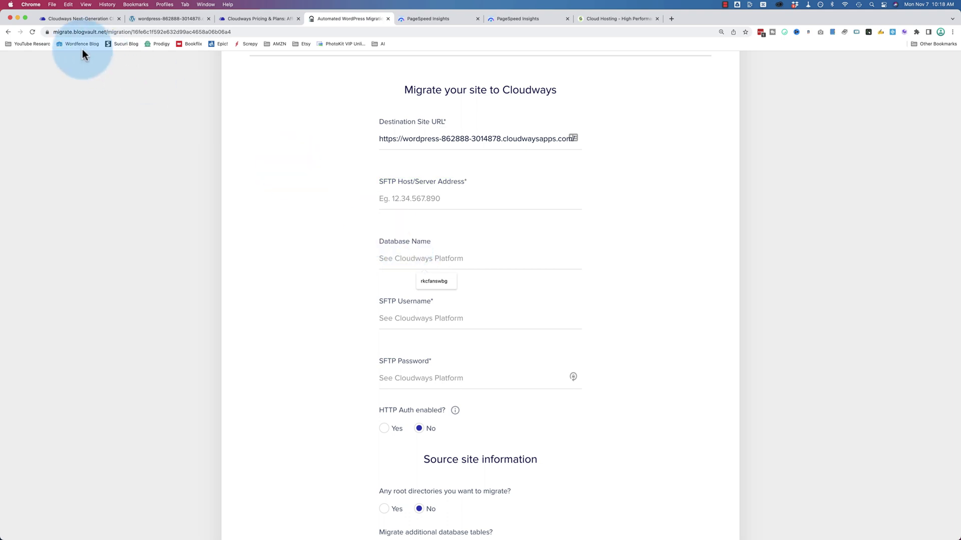
{"action": "left_click", "coordinate": [79, 19]}
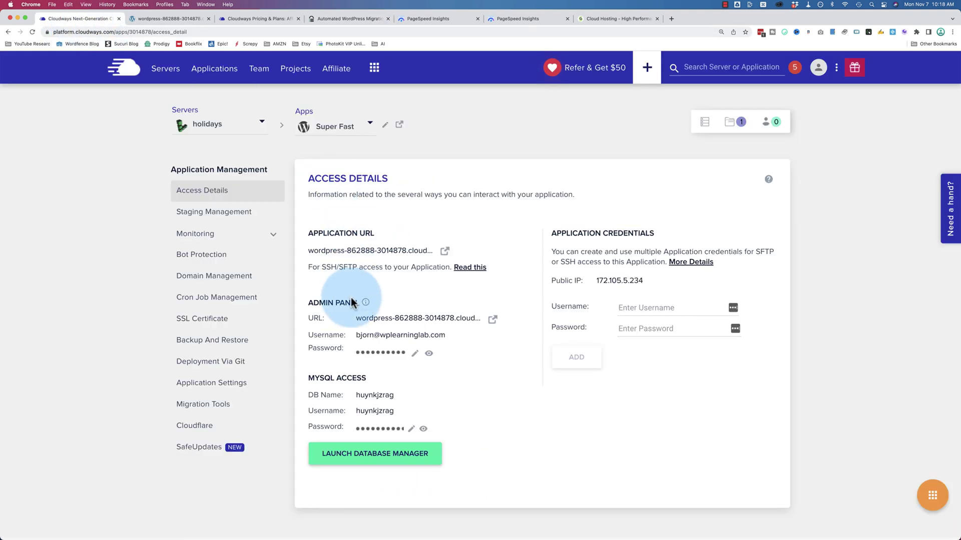
{"action": "left_click", "coordinate": [378, 399]}
{"action": "left_click", "coordinate": [328, 19]}
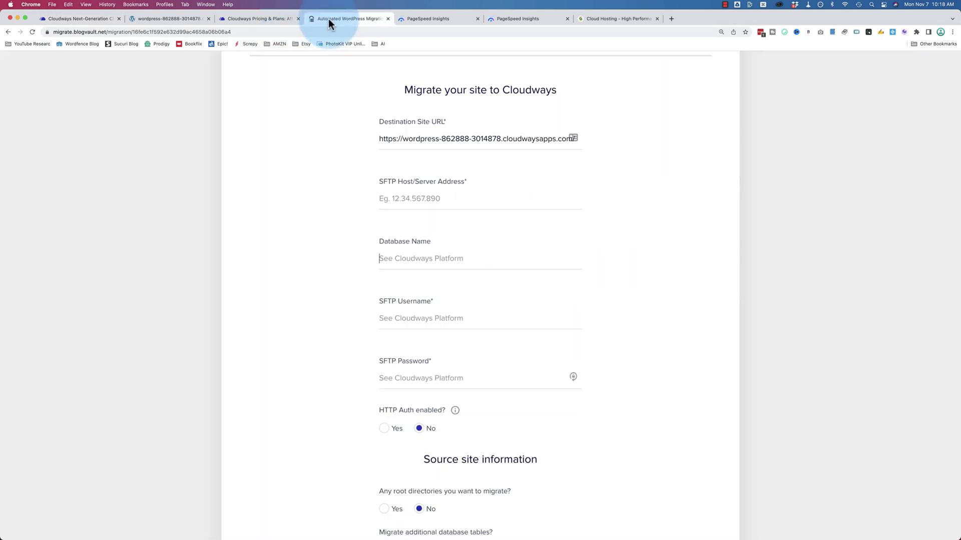
{"action": "left_click", "coordinate": [413, 255]}
{"action": "key", "text": "super+v"}
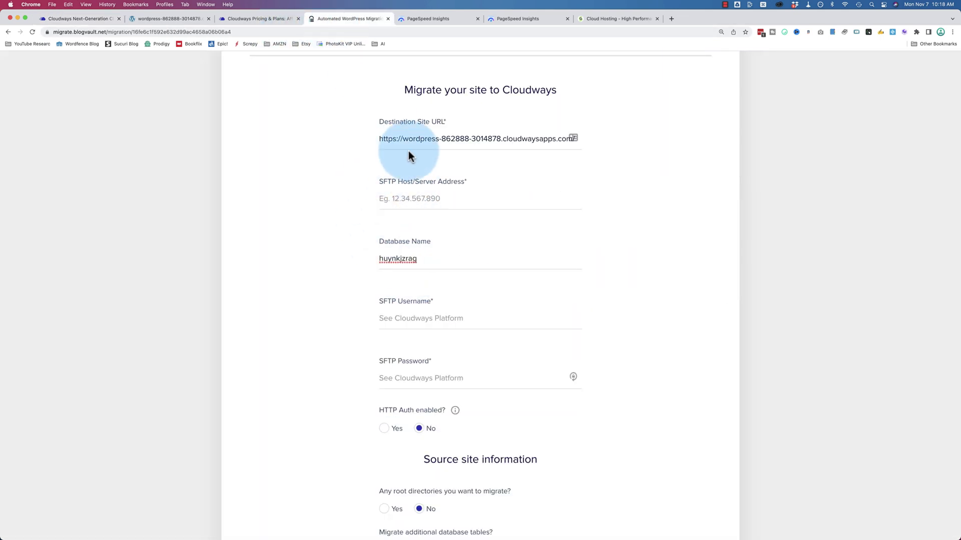
Step: Paste the holidays server's public IP 172.105.5.234 into the SFTP host field
{"action": "left_click", "coordinate": [71, 22]}
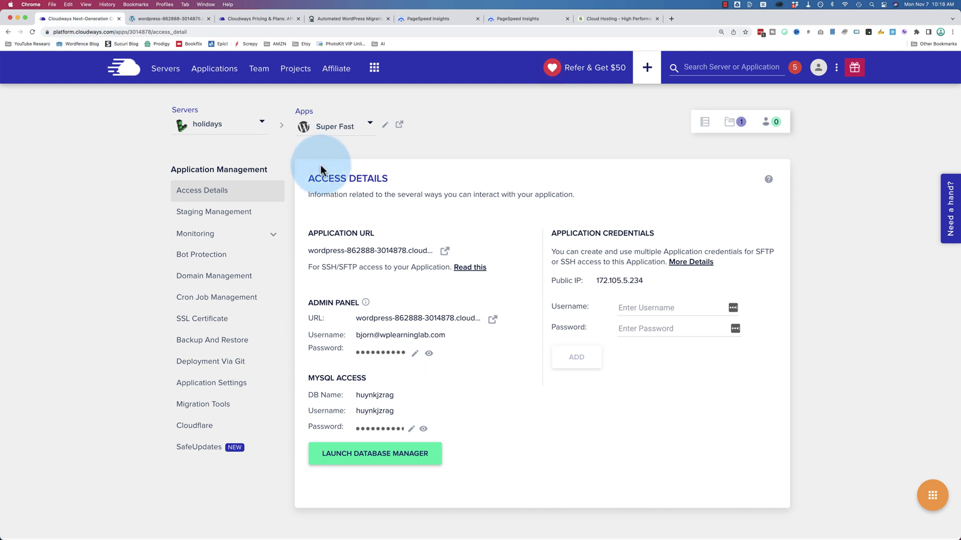
{"action": "left_click", "coordinate": [166, 70]}
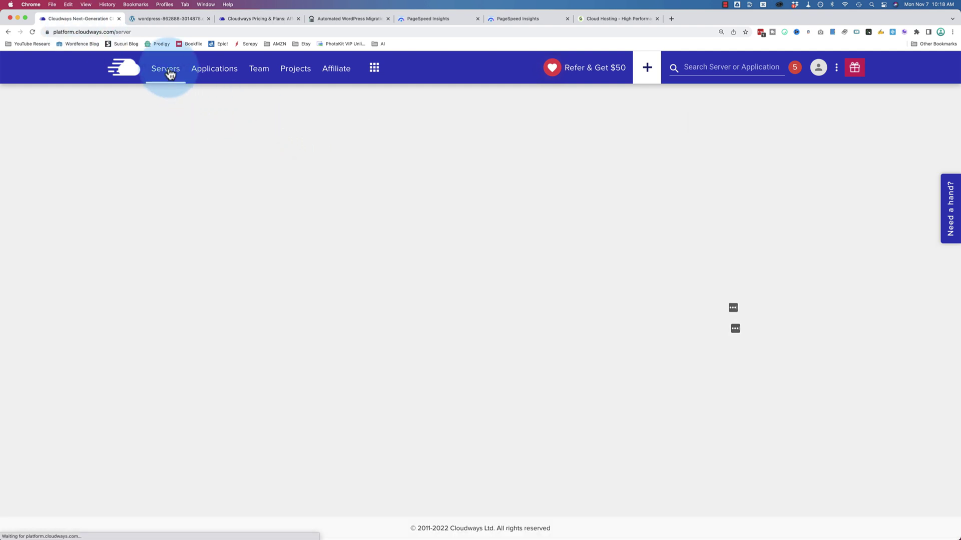
{"action": "left_click", "coordinate": [244, 177]}
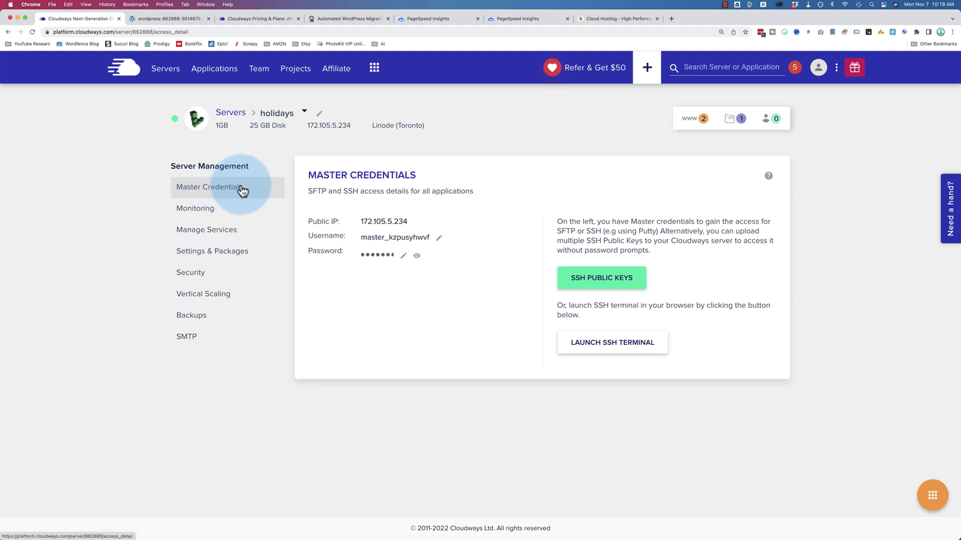
{"action": "left_click_drag", "start_coordinate": [309, 192], "coordinate": [349, 192]}
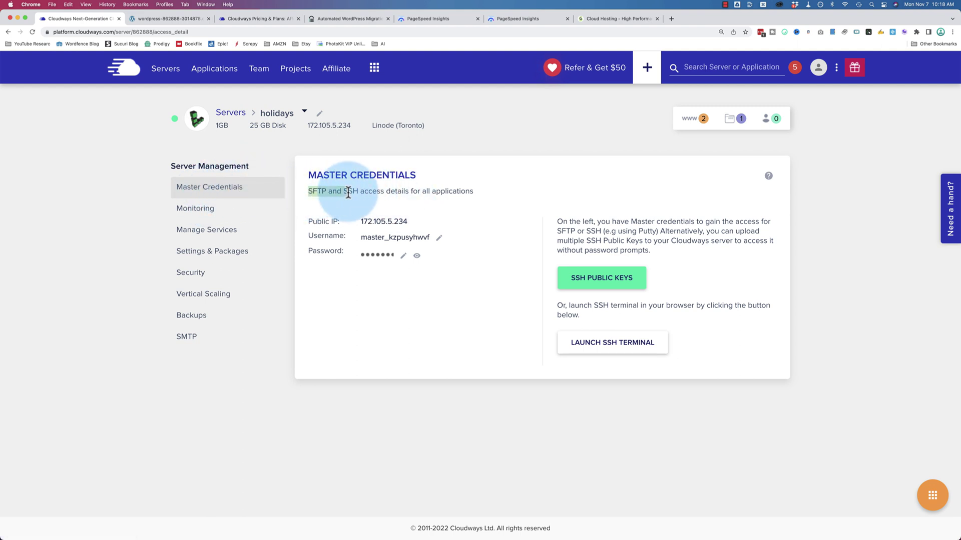
{"action": "left_click", "coordinate": [393, 227]}
{"action": "left_click", "coordinate": [257, 21]}
{"action": "left_click", "coordinate": [332, 19]}
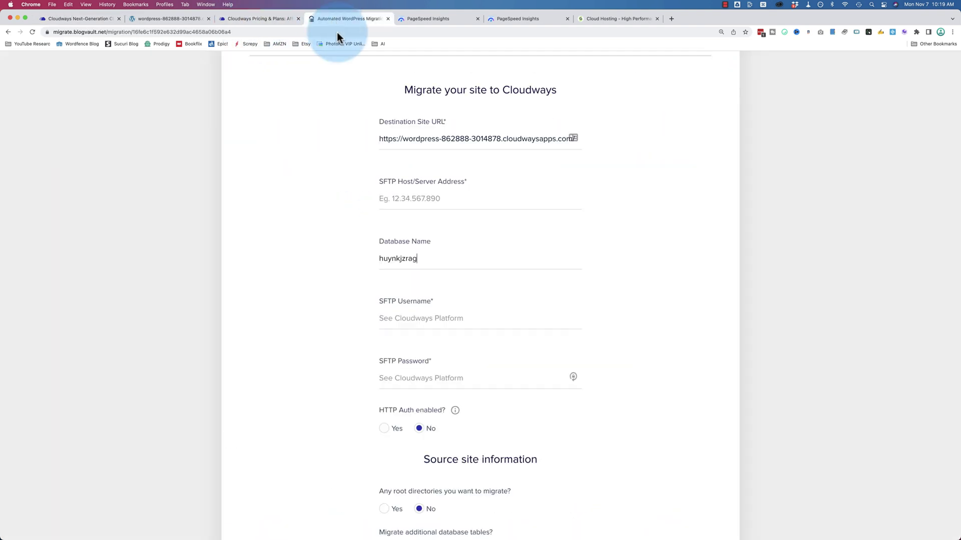
{"action": "left_click", "coordinate": [414, 199]}
{"action": "key", "text": "super+v"}
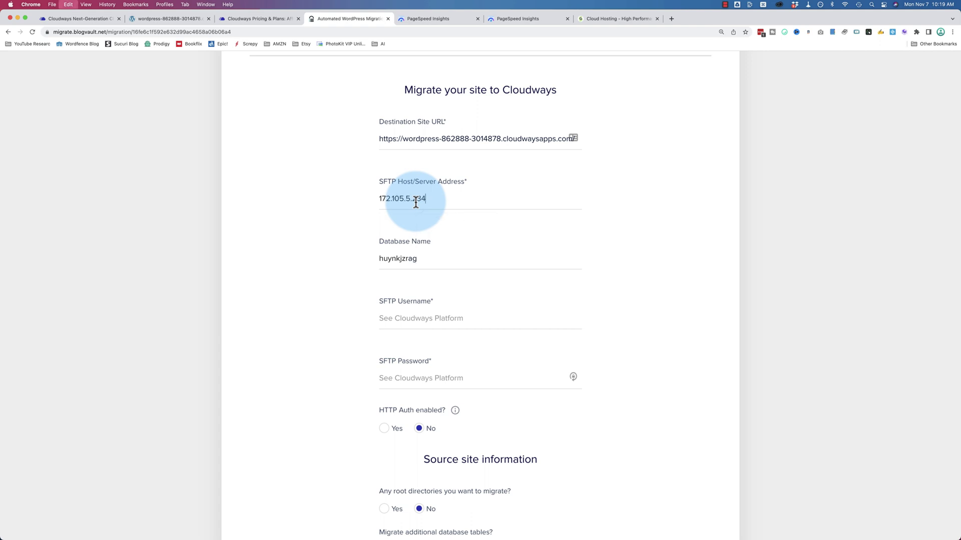
{"action": "left_click", "coordinate": [149, 163]}
Step: Fill the SFTP username and password fields with the server's master credentials
{"action": "left_click", "coordinate": [80, 21]}
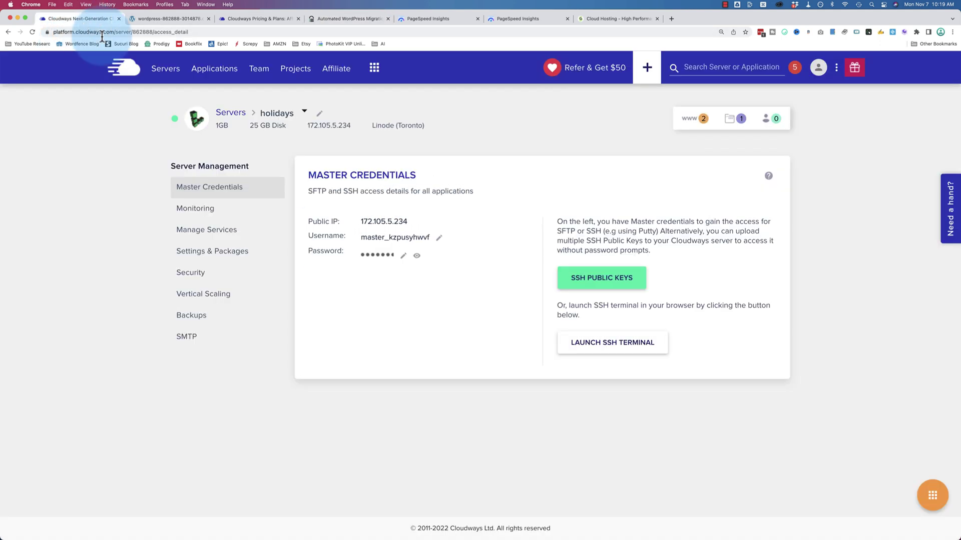
{"action": "left_click", "coordinate": [398, 239]}
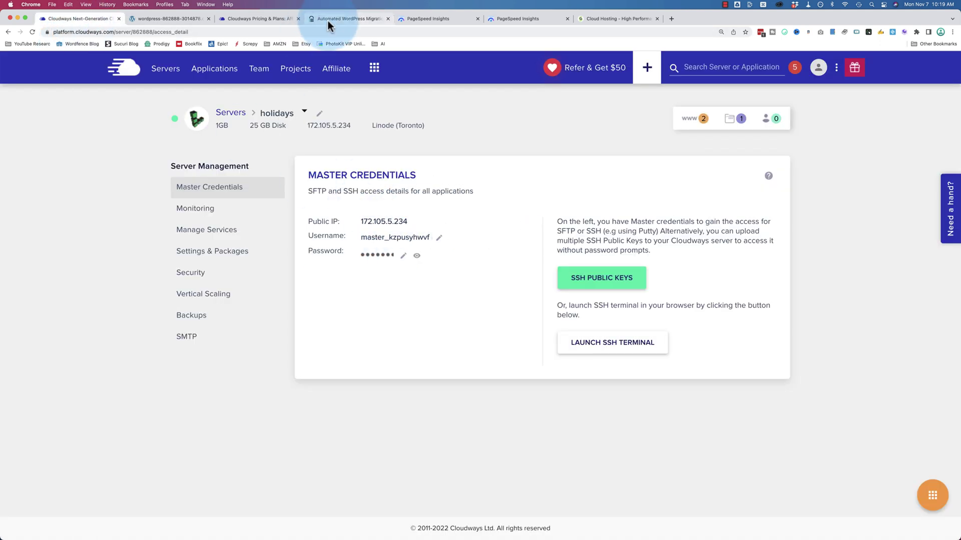
{"action": "left_click", "coordinate": [328, 20]}
{"action": "left_click", "coordinate": [418, 318]}
{"action": "key", "text": "super+v"}
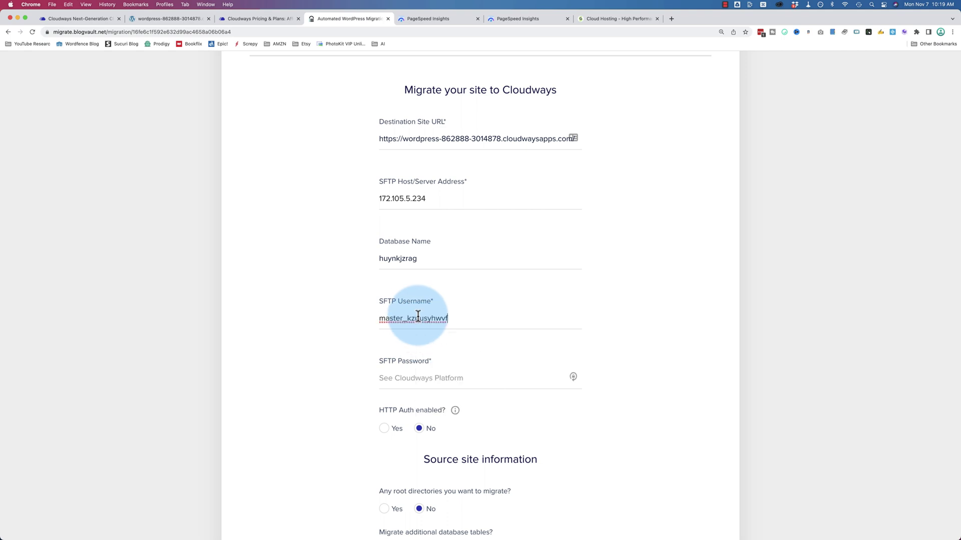
{"action": "left_click", "coordinate": [86, 20]}
{"action": "left_click", "coordinate": [380, 255]}
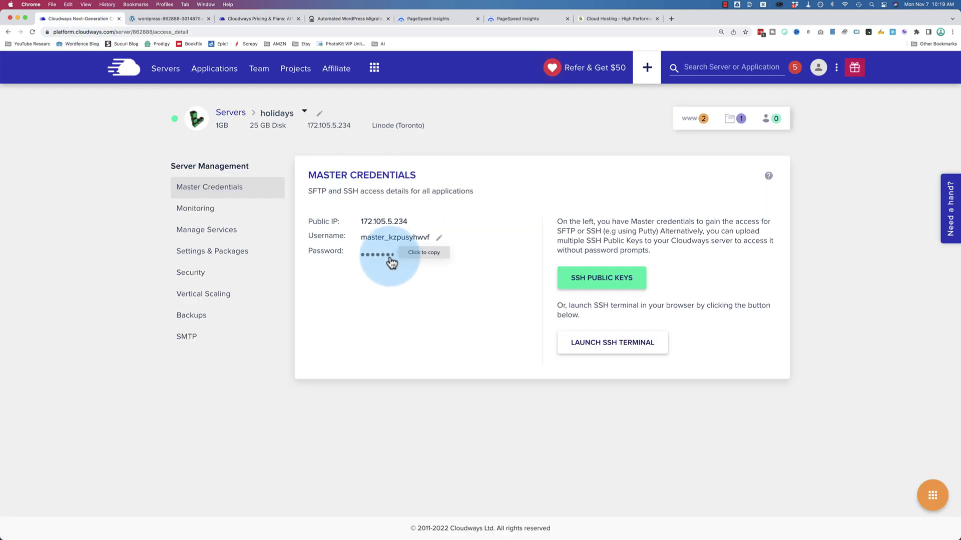
{"action": "left_click", "coordinate": [330, 28]}
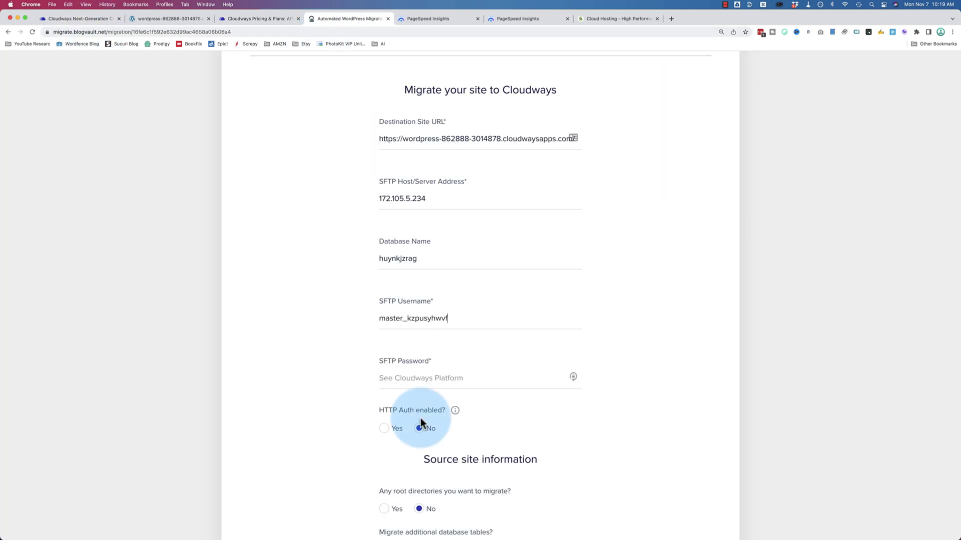
{"action": "left_click", "coordinate": [429, 372]}
{"action": "key", "text": "super+v"}
{"action": "scroll", "coordinate": [337, 339], "scroll_direction": "down", "scroll_amount": 5}
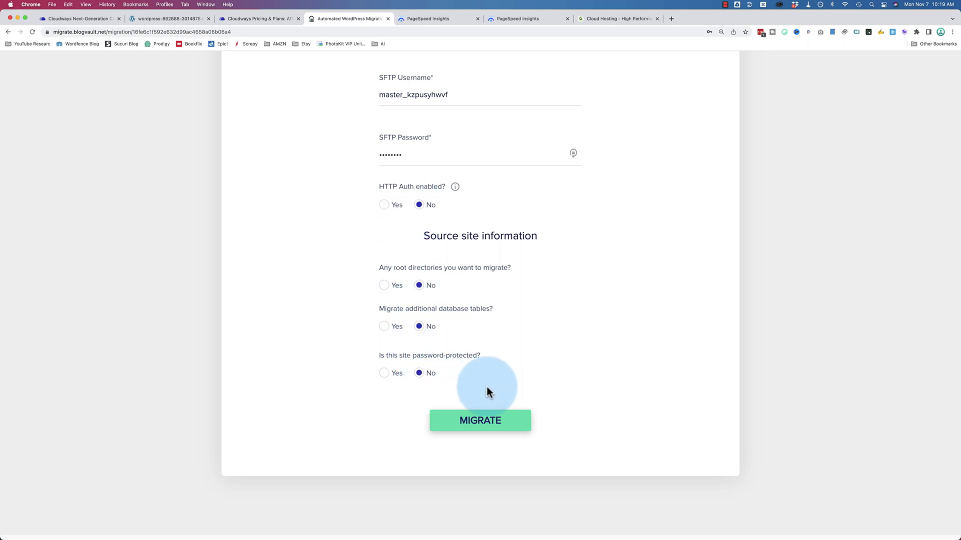
Step: Launch the elementor2019.com migration and decline the Chrome and LastPass password-save prompts
{"action": "left_click", "coordinate": [493, 424]}
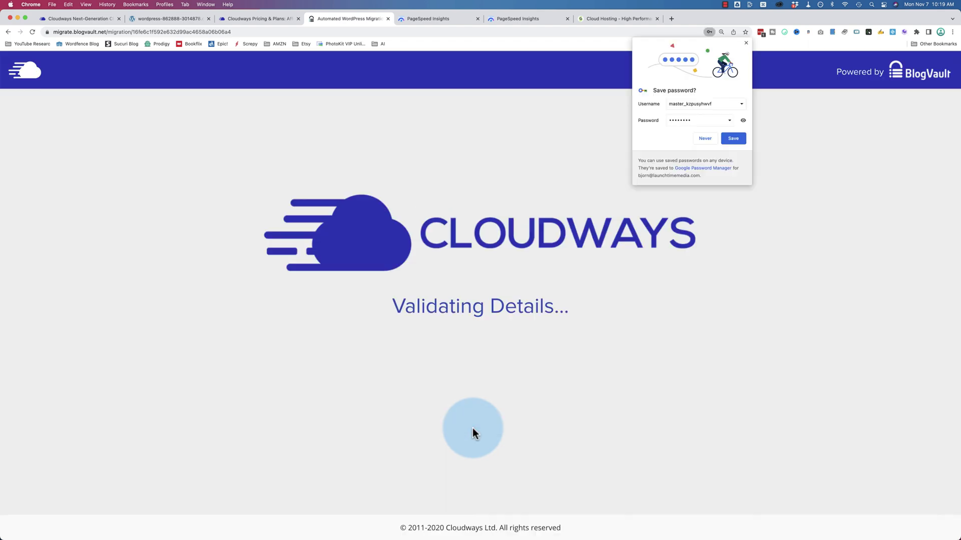
{"action": "left_click", "coordinate": [746, 43]}
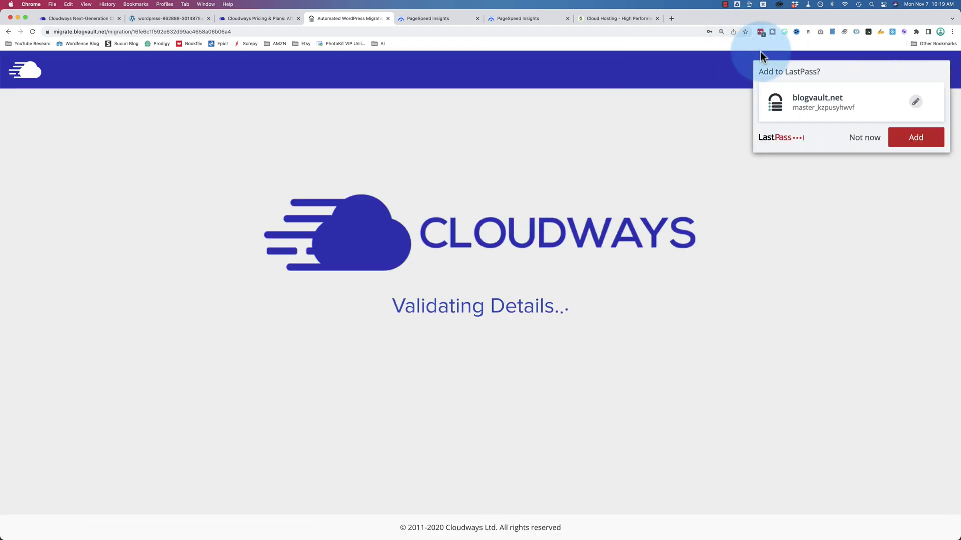
{"action": "left_click", "coordinate": [865, 138]}
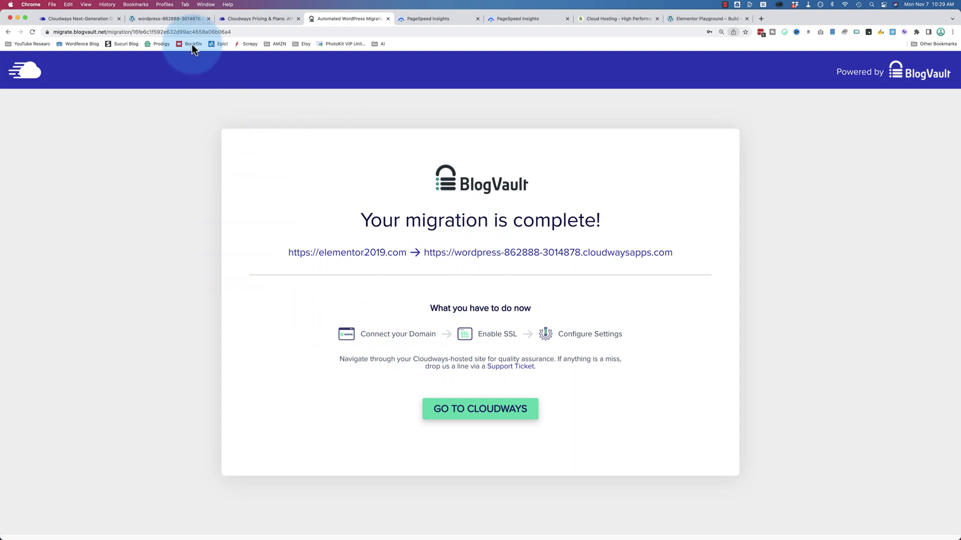
Step: Compare the reloaded Cloudways site against the original elementor2019.com site
{"action": "left_click", "coordinate": [182, 19]}
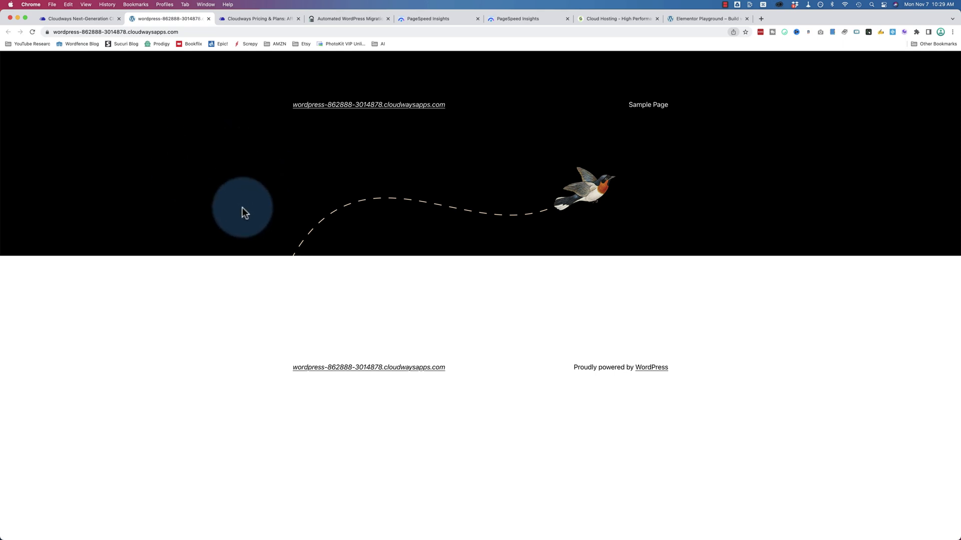
{"action": "left_click", "coordinate": [686, 19]}
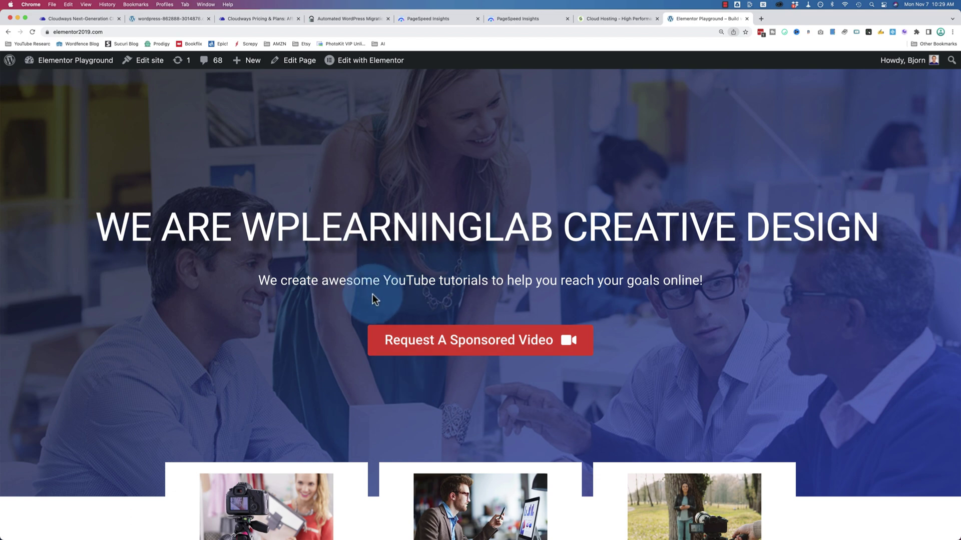
{"action": "left_click", "coordinate": [172, 20]}
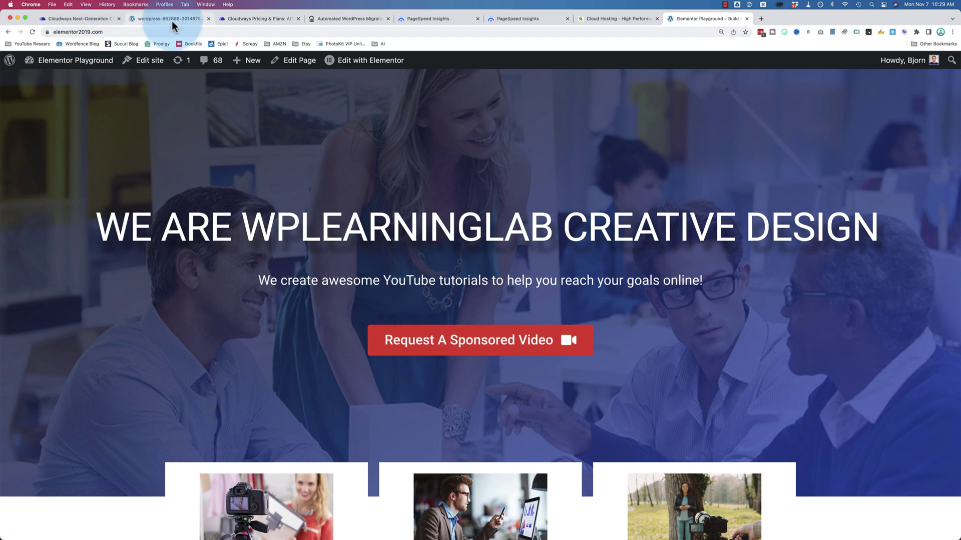
{"action": "key", "text": "super+r"}
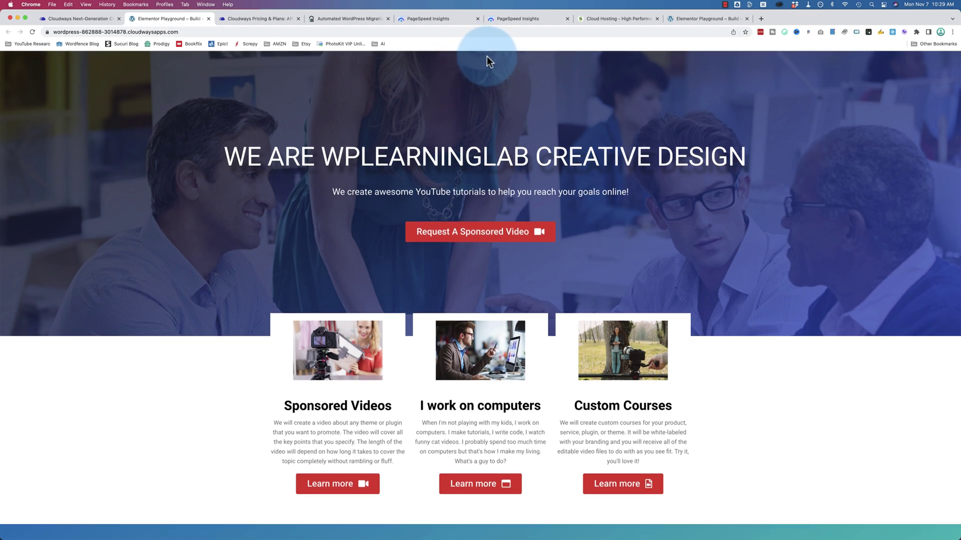
{"action": "left_click", "coordinate": [701, 18]}
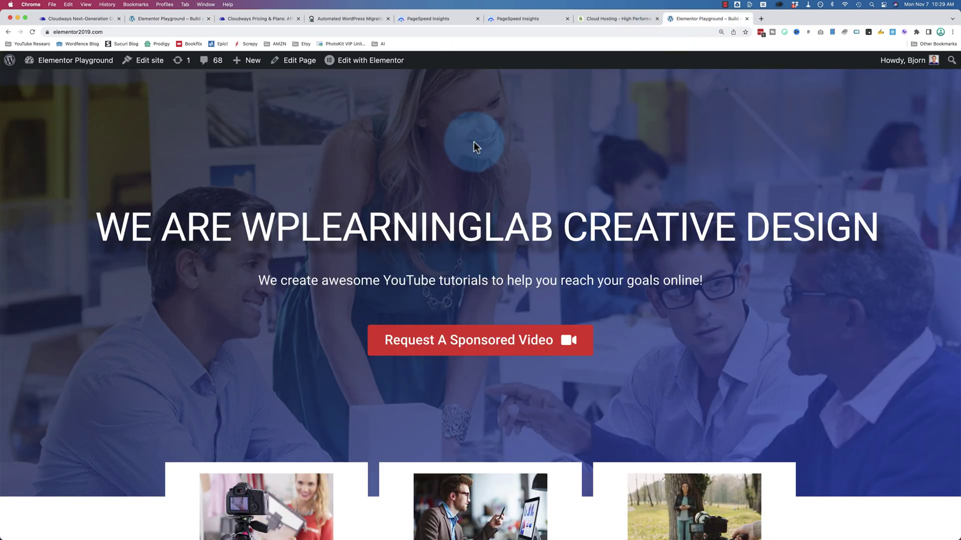
Step: Scroll through the migrated site at its cloudwaysapps address and select its URL
{"action": "left_click", "coordinate": [148, 19]}
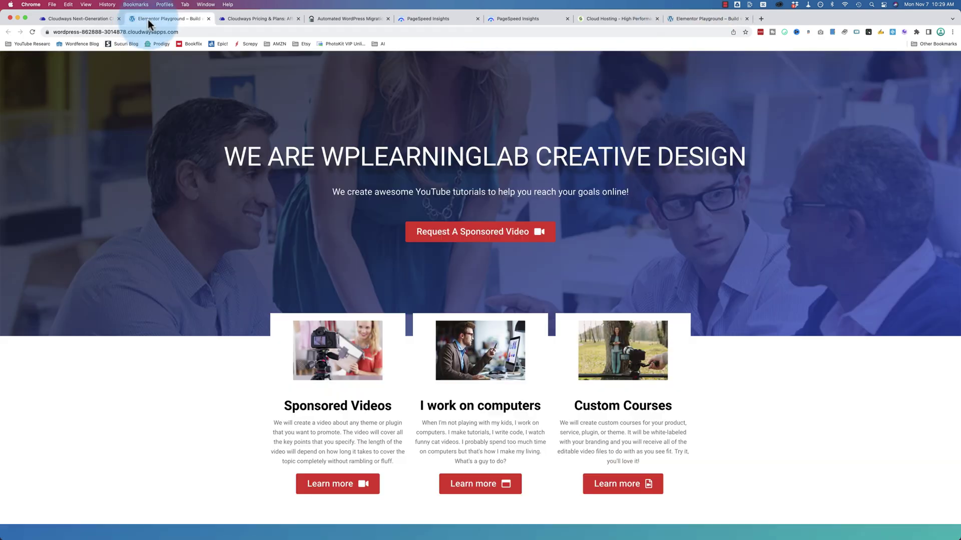
{"action": "scroll", "coordinate": [232, 200], "scroll_direction": "down", "scroll_amount": 3}
{"action": "scroll", "coordinate": [231, 201], "scroll_direction": "down", "scroll_amount": 6}
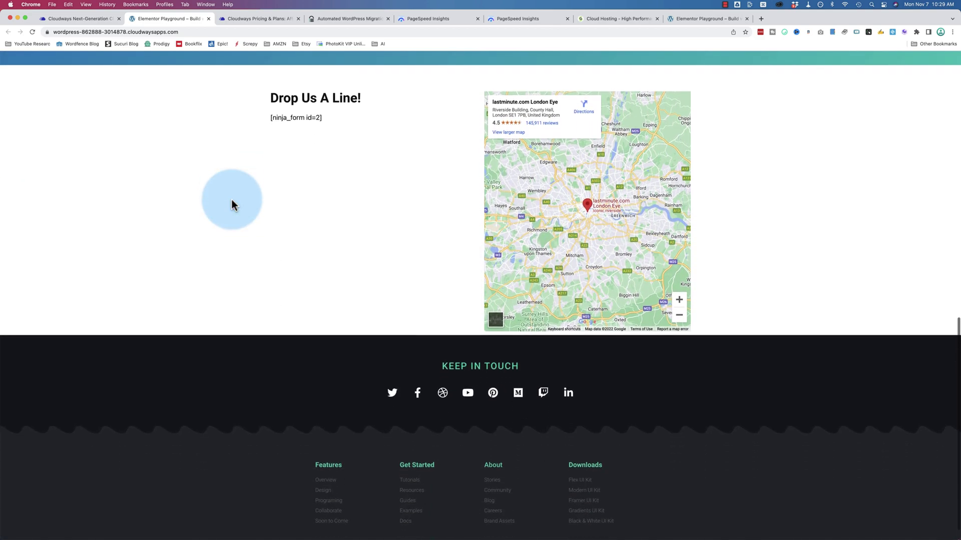
{"action": "scroll", "coordinate": [232, 199], "scroll_direction": "up", "scroll_amount": 10}
{"action": "scroll", "coordinate": [231, 199], "scroll_direction": "up", "scroll_amount": 4}
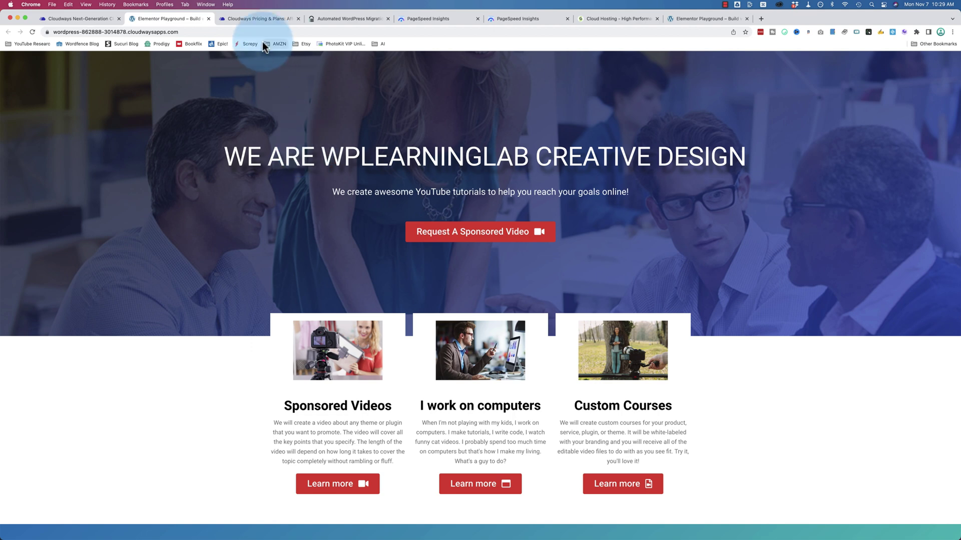
{"action": "left_click", "coordinate": [205, 33]}
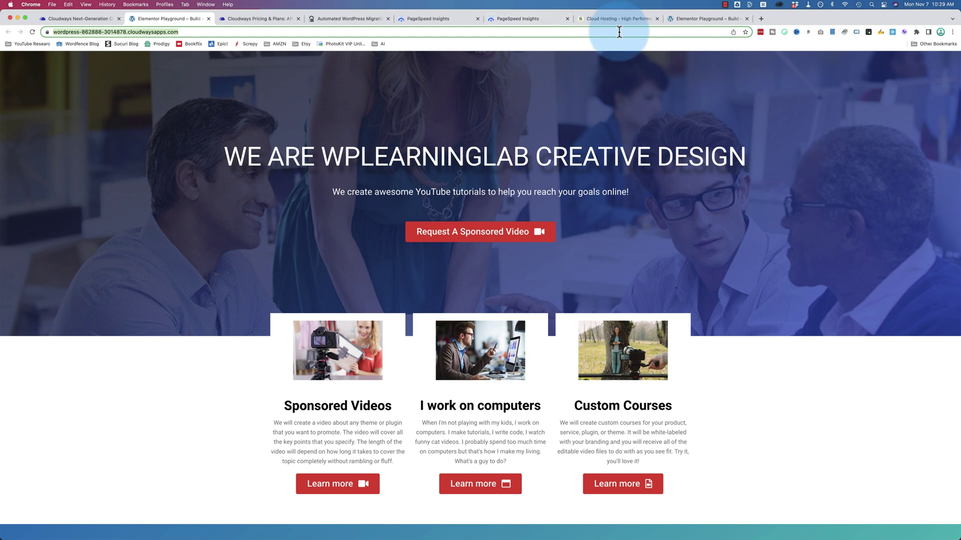
Step: Run PageSpeed Insights on the cloudwaysapps URL in a new tab beside the others
{"action": "key", "text": "super+t"}
{"action": "type", "text": "page"}
{"action": "key", "text": "Return"}
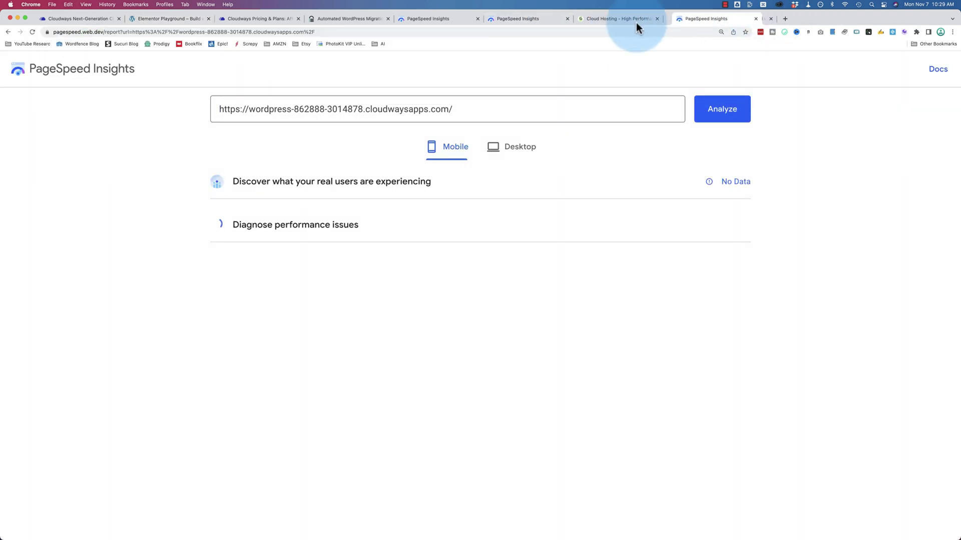
{"action": "left_click_drag", "start_coordinate": [636, 22], "coordinate": [519, 26]}
Step: Review the original site's mobile 40 and desktop 81 scores, then the migrated site's 75
{"action": "left_click", "coordinate": [448, 18]}
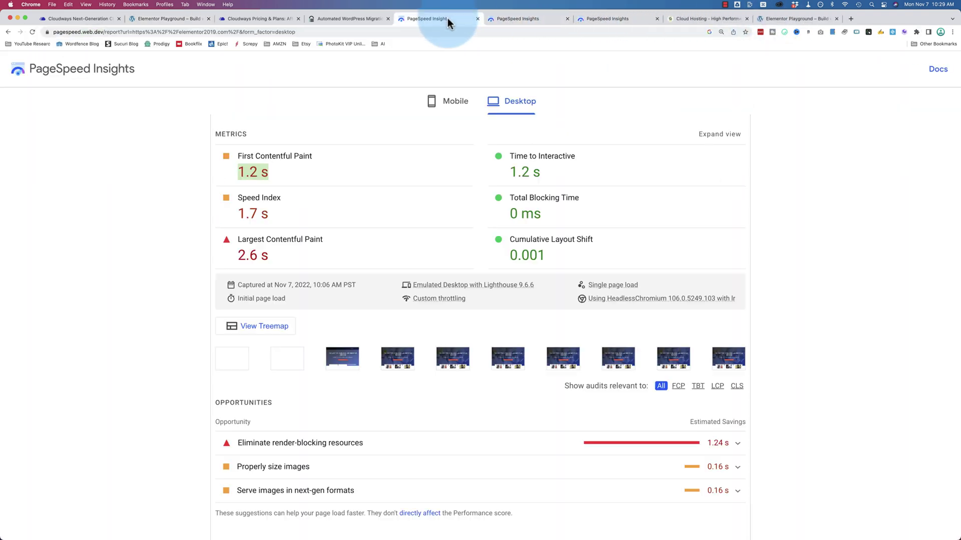
{"action": "scroll", "coordinate": [460, 210], "scroll_direction": "up", "scroll_amount": 3}
{"action": "left_click", "coordinate": [453, 107]}
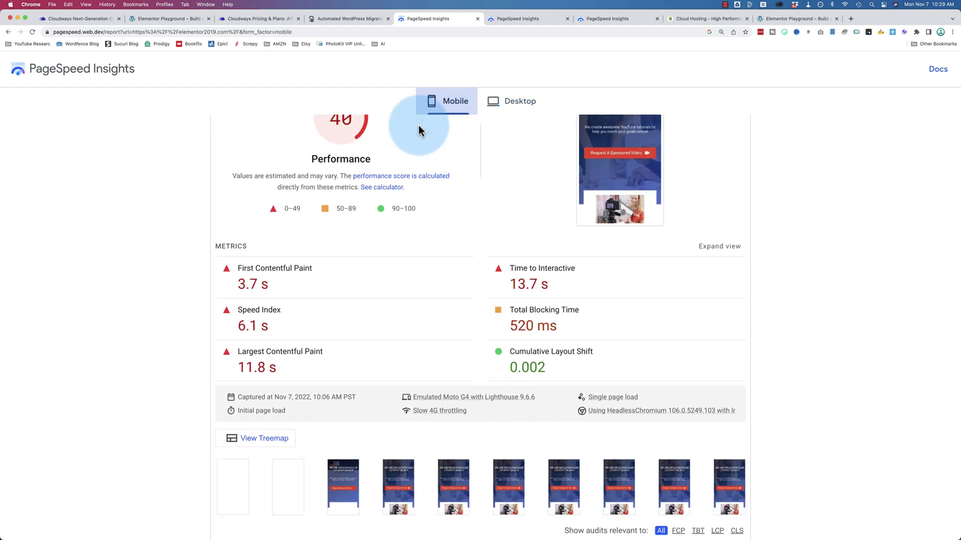
{"action": "scroll", "coordinate": [289, 225], "scroll_direction": "up", "scroll_amount": 2}
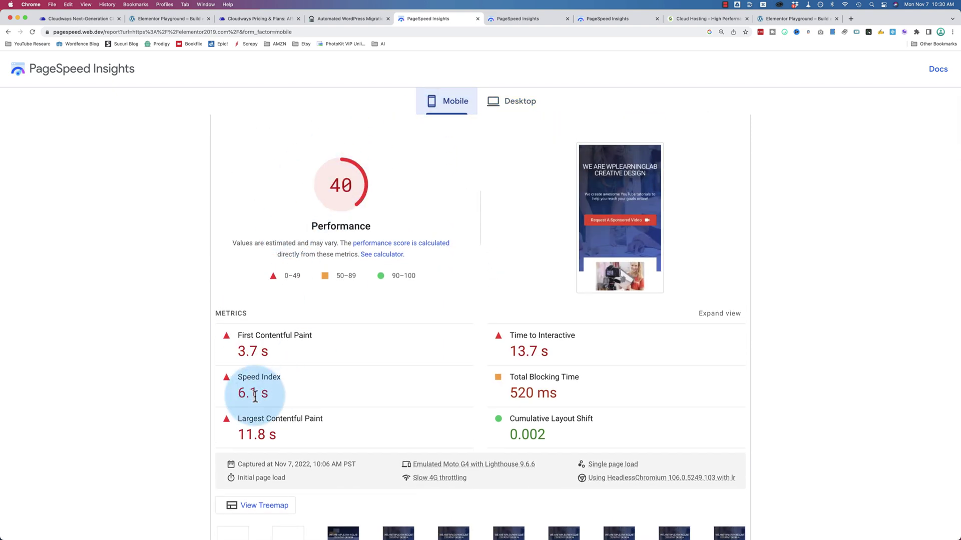
{"action": "left_click", "coordinate": [504, 102]}
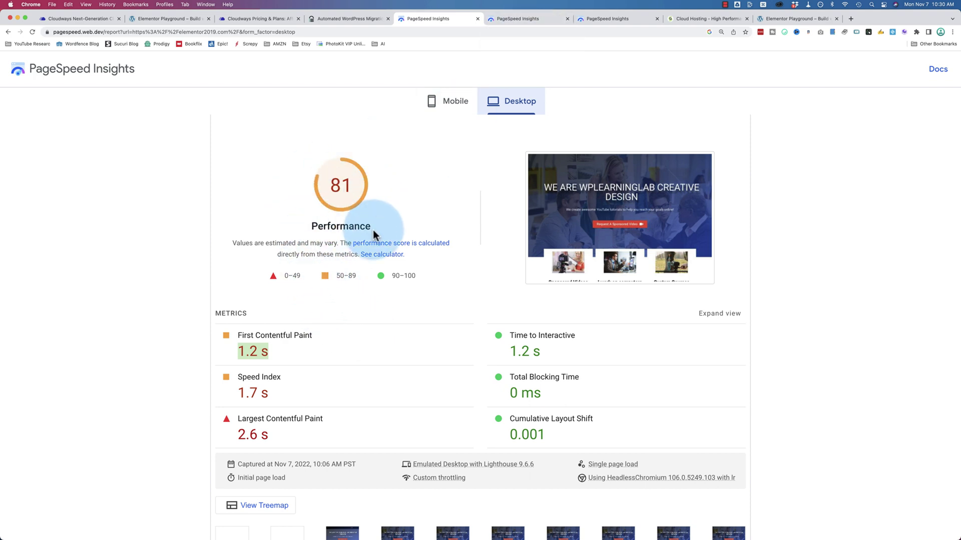
{"action": "left_click", "coordinate": [519, 20]}
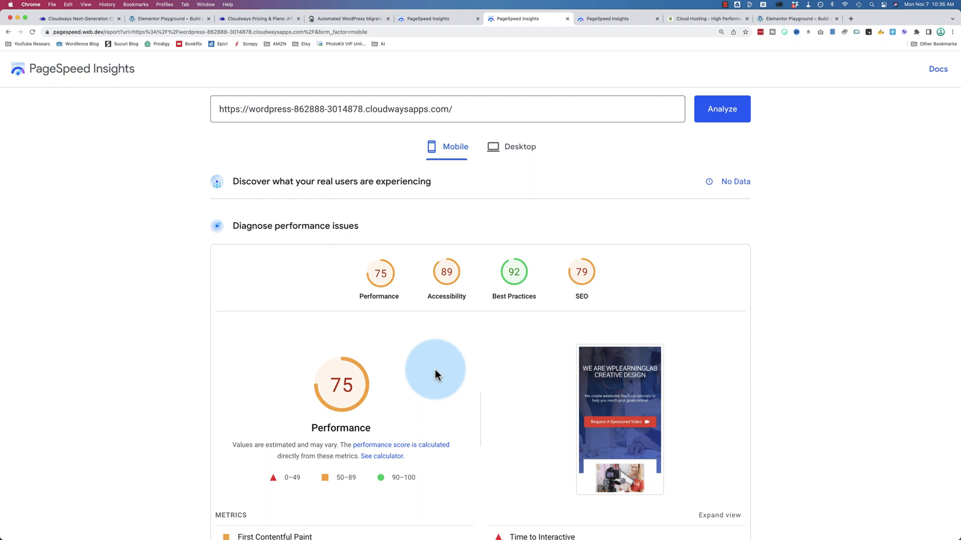
Step: Flip between the PageSpeed reports, reviewing the original site's mobile results
{"action": "scroll", "coordinate": [434, 370], "scroll_direction": "down", "scroll_amount": 5}
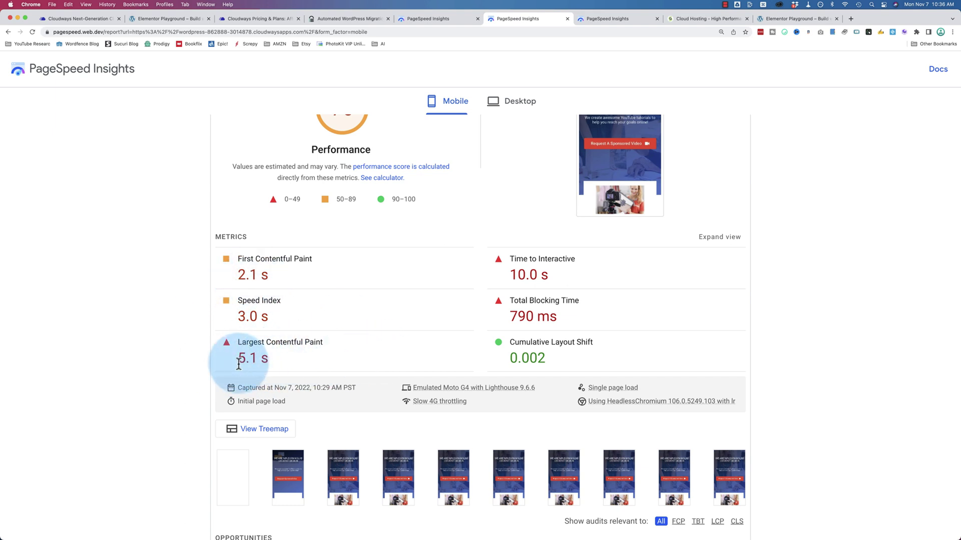
{"action": "left_click", "coordinate": [623, 18]}
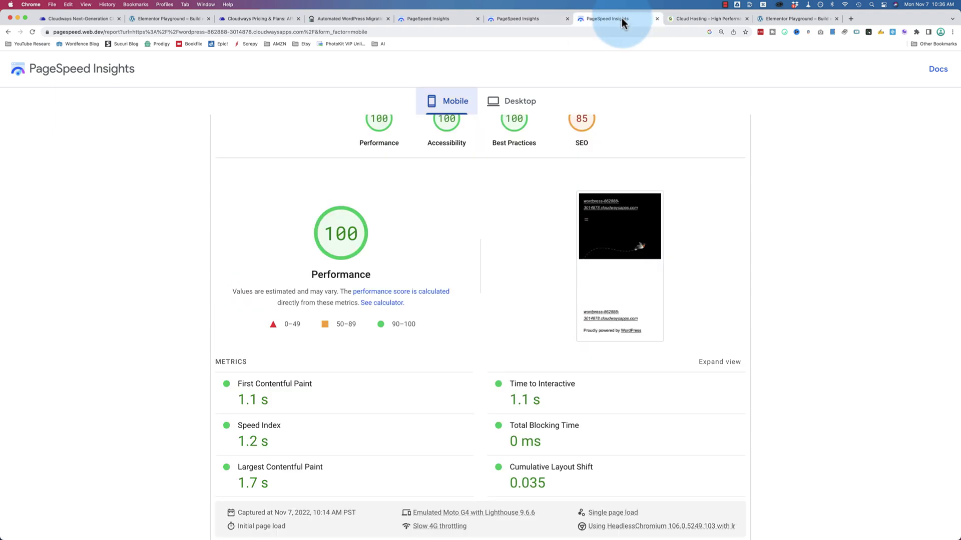
{"action": "left_click", "coordinate": [430, 20]}
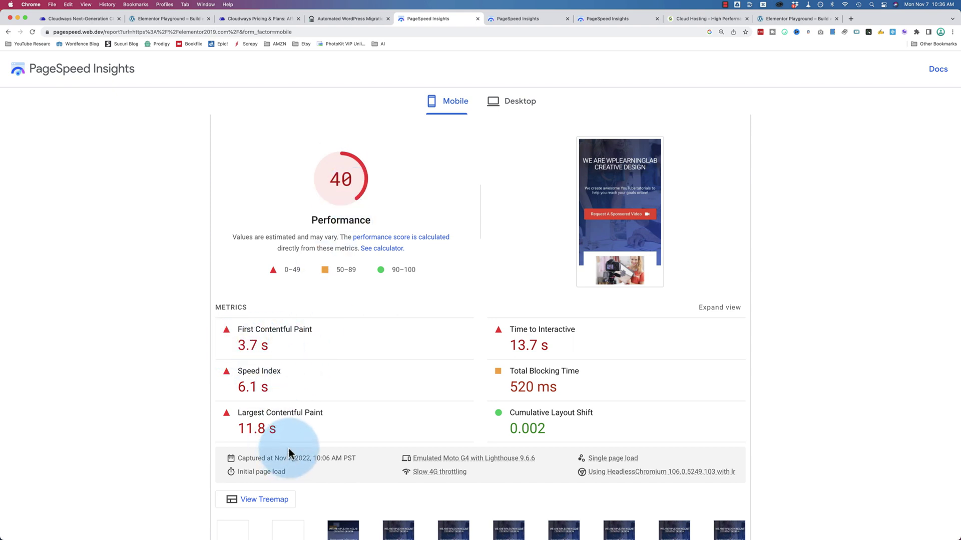
{"action": "scroll", "coordinate": [271, 422], "scroll_direction": "down", "scroll_amount": 1}
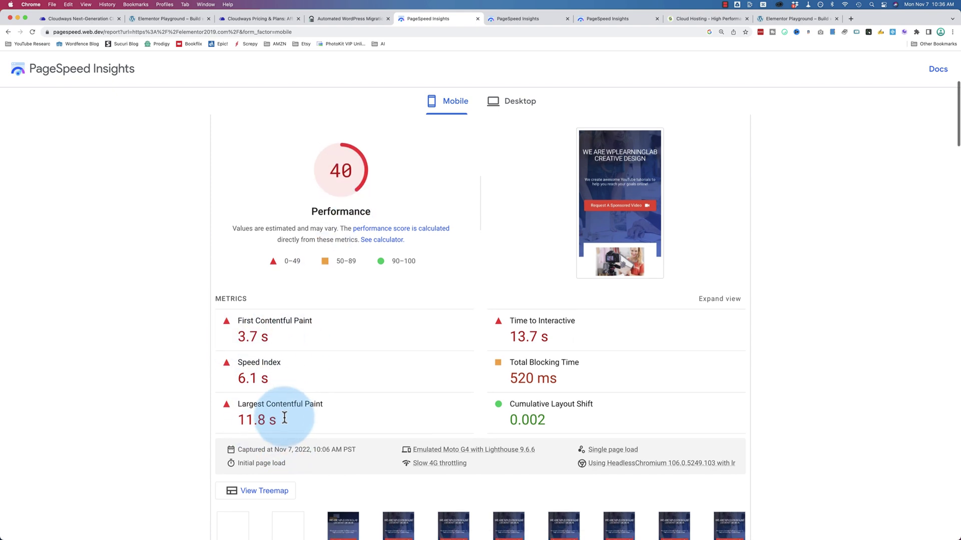
{"action": "scroll", "coordinate": [284, 416], "scroll_direction": "down", "scroll_amount": 5}
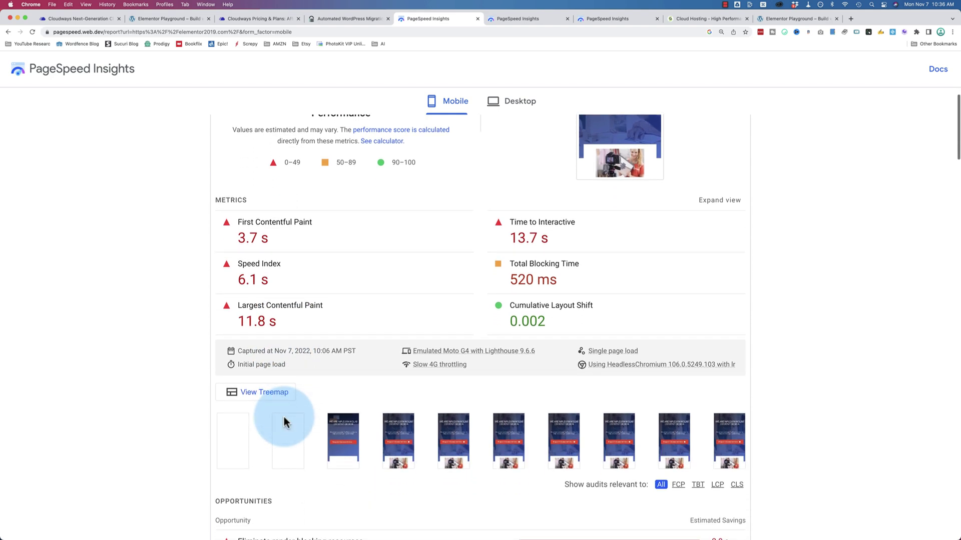
{"action": "left_click", "coordinate": [504, 20]}
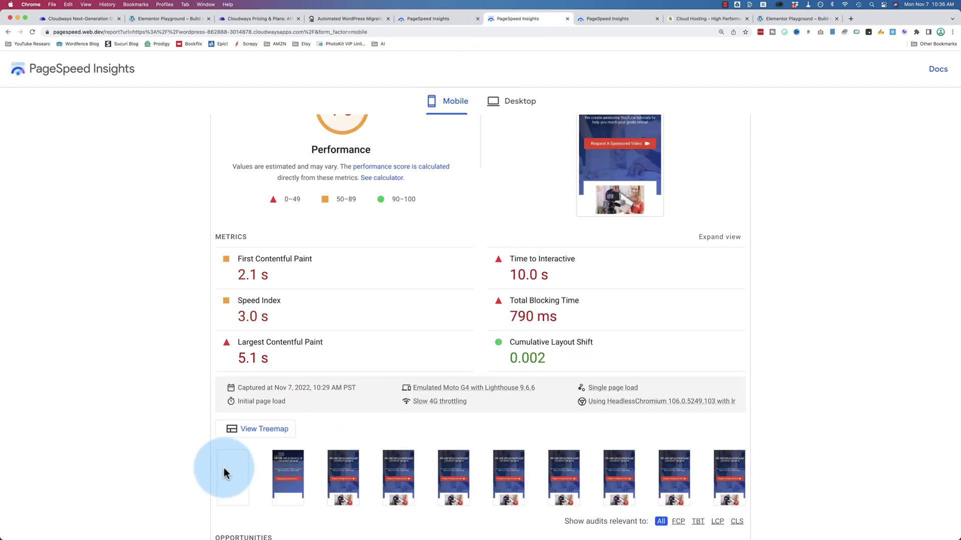
{"action": "left_click", "coordinate": [436, 19]}
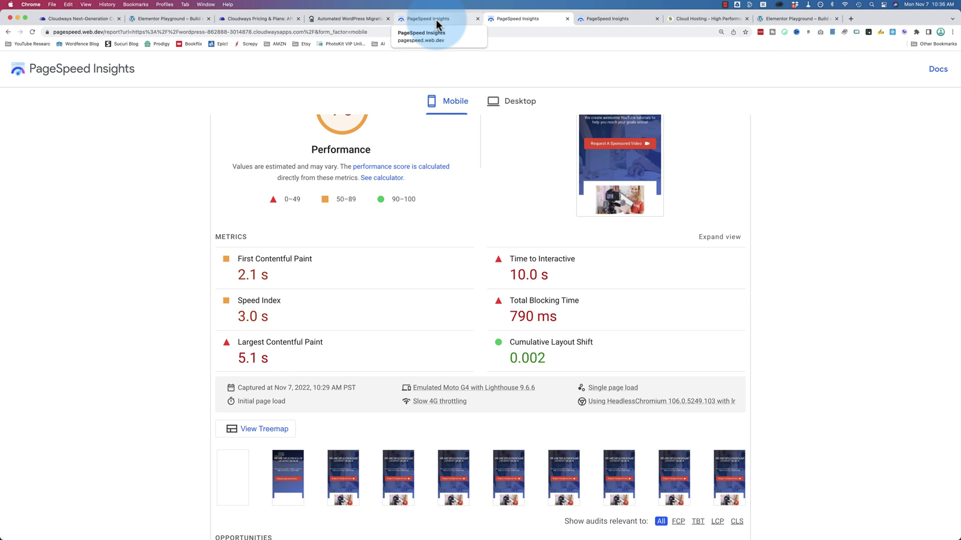
{"action": "left_click", "coordinate": [436, 20]}
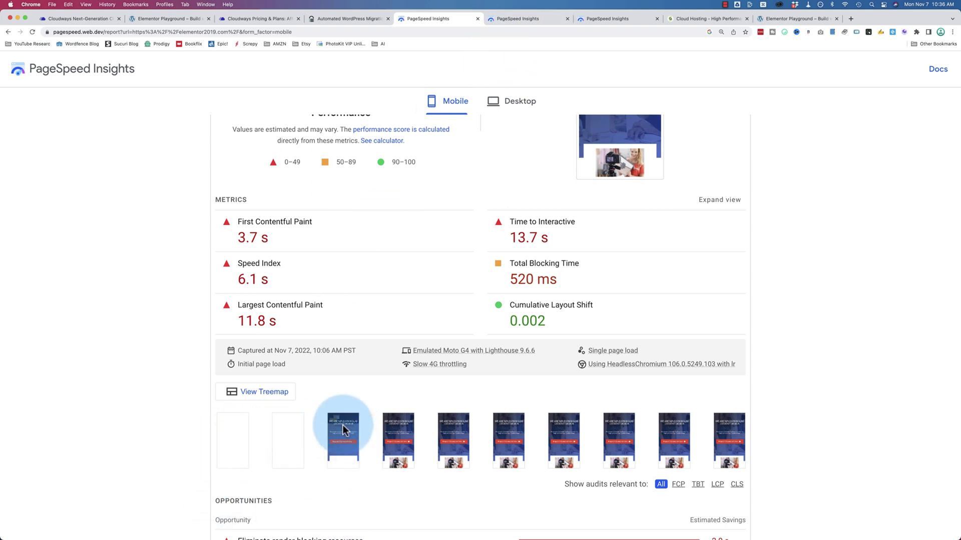
{"action": "left_click", "coordinate": [505, 18]}
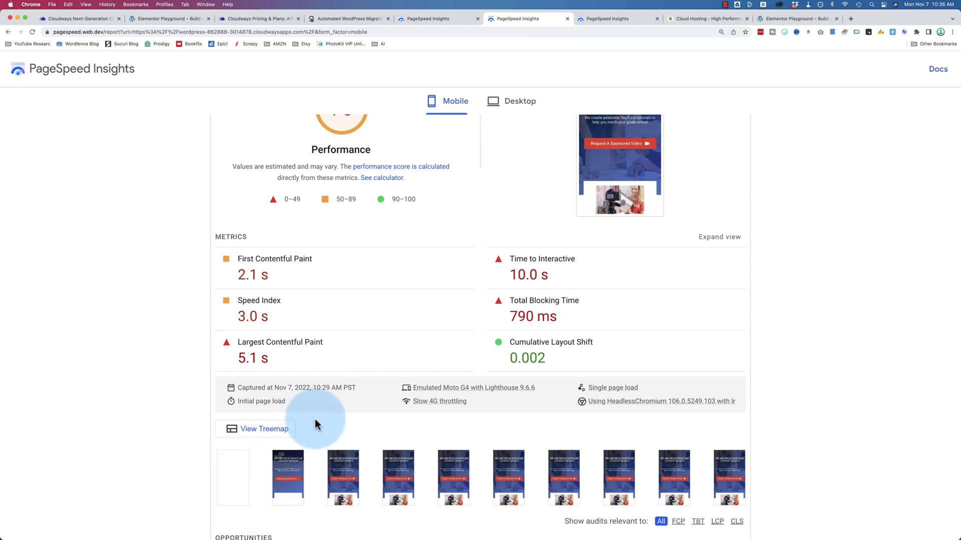
Step: Show the migrated site's desktop results, marking 0.8 s FCP and 1.5 s LCP
{"action": "left_click", "coordinate": [512, 104]}
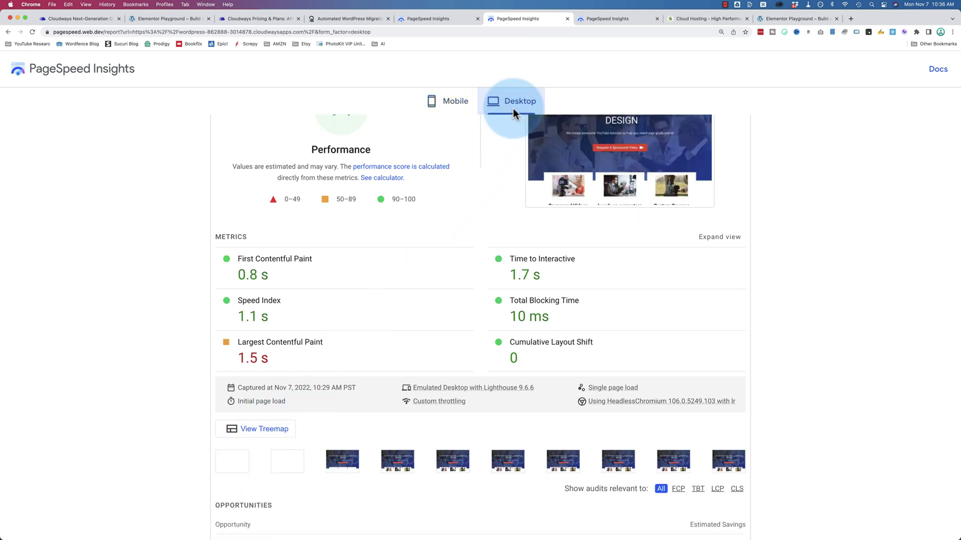
{"action": "scroll", "coordinate": [387, 275], "scroll_direction": "up", "scroll_amount": 3}
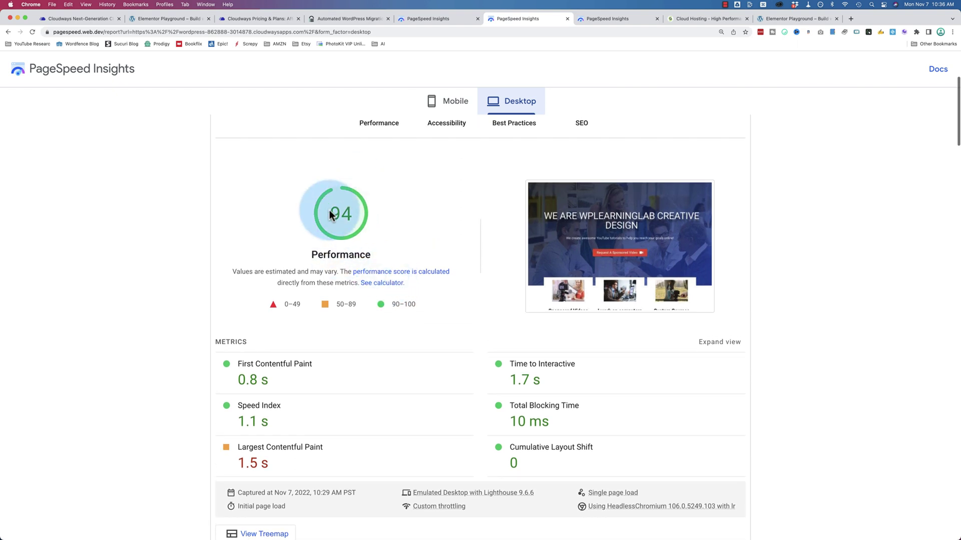
{"action": "scroll", "coordinate": [383, 258], "scroll_direction": "down", "scroll_amount": 4}
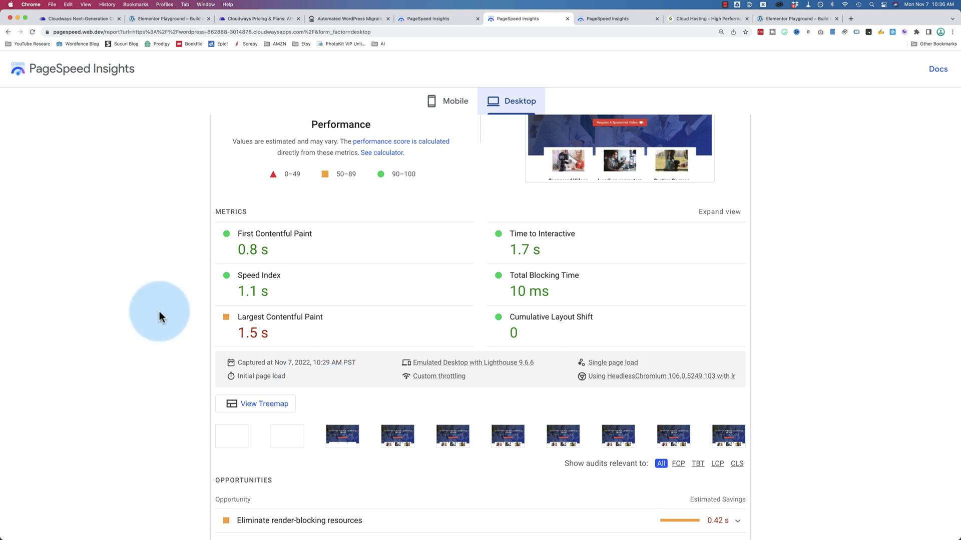
{"action": "left_click_drag", "start_coordinate": [306, 251], "coordinate": [228, 252]}
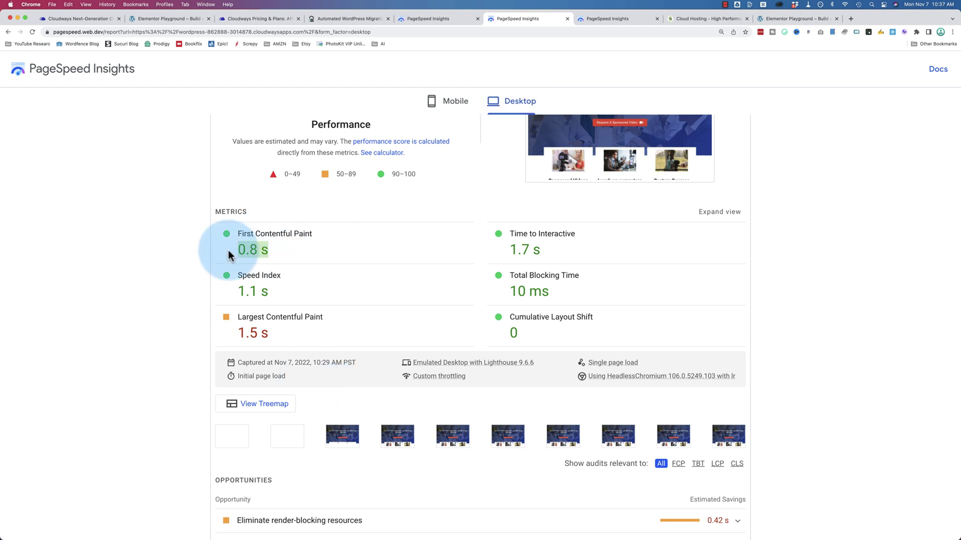
{"action": "left_click_drag", "start_coordinate": [272, 332], "coordinate": [231, 334]}
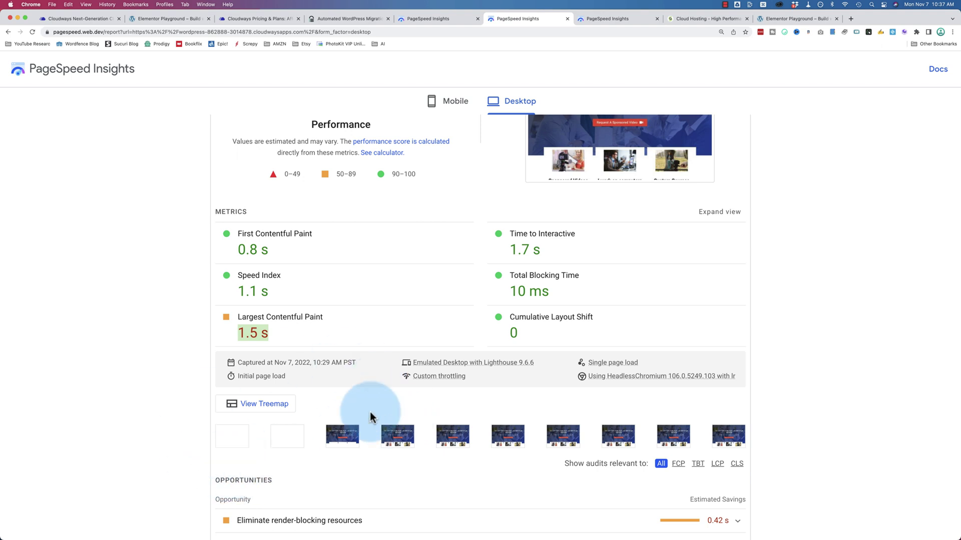
Step: Mark the original site's desktop 1.2 s FCP and 2.6 s LCP for comparison
{"action": "left_click", "coordinate": [449, 22]}
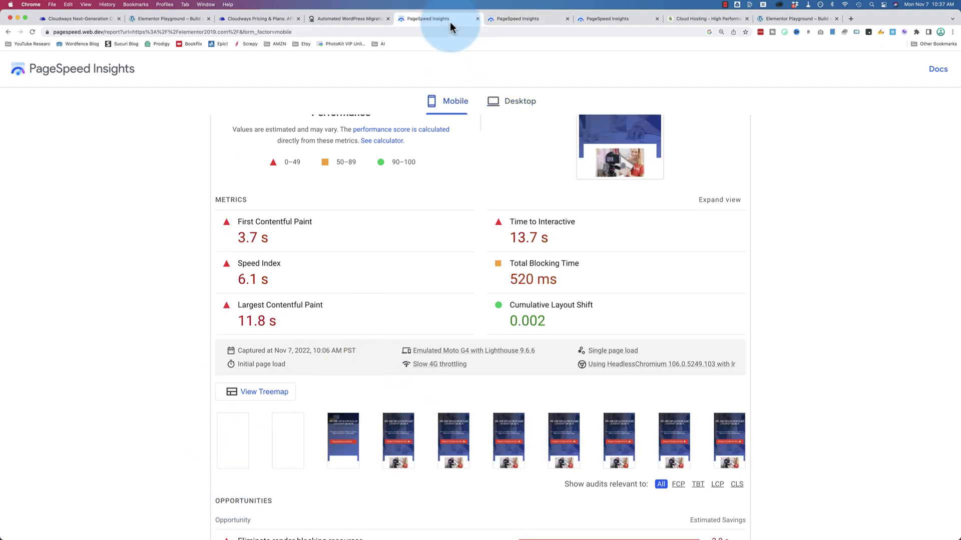
{"action": "left_click", "coordinate": [508, 114]}
{"action": "left_click_drag", "start_coordinate": [271, 242], "coordinate": [215, 230]}
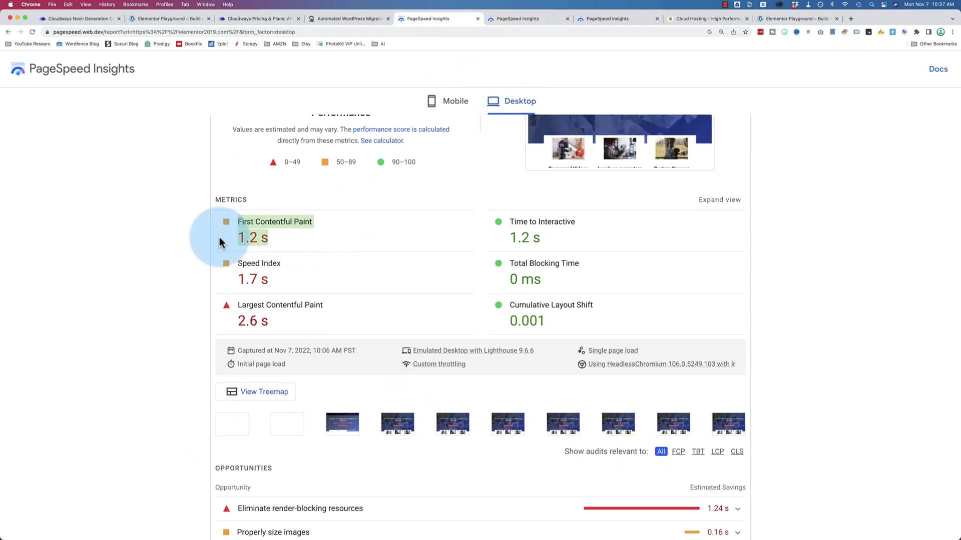
{"action": "left_click_drag", "start_coordinate": [282, 327], "coordinate": [221, 332]}
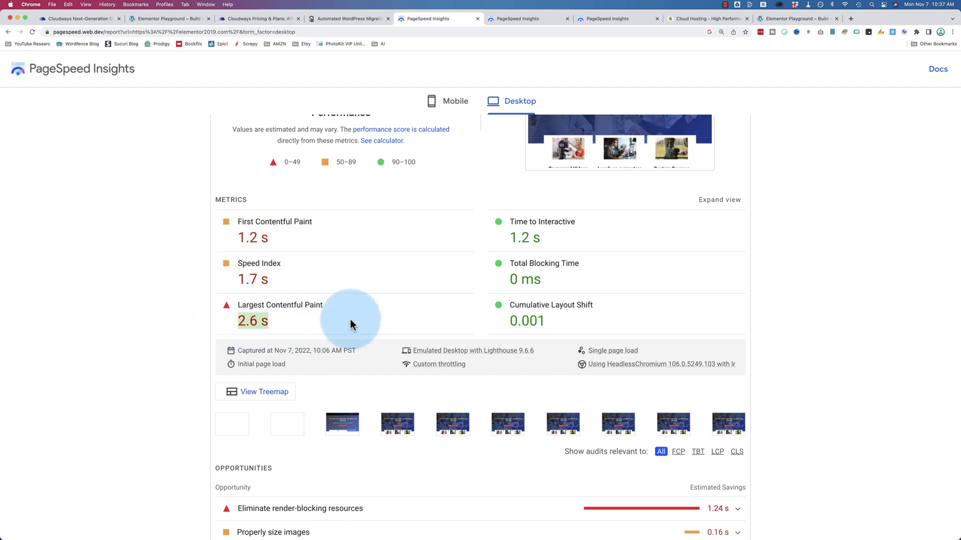
{"action": "left_click", "coordinate": [526, 22]}
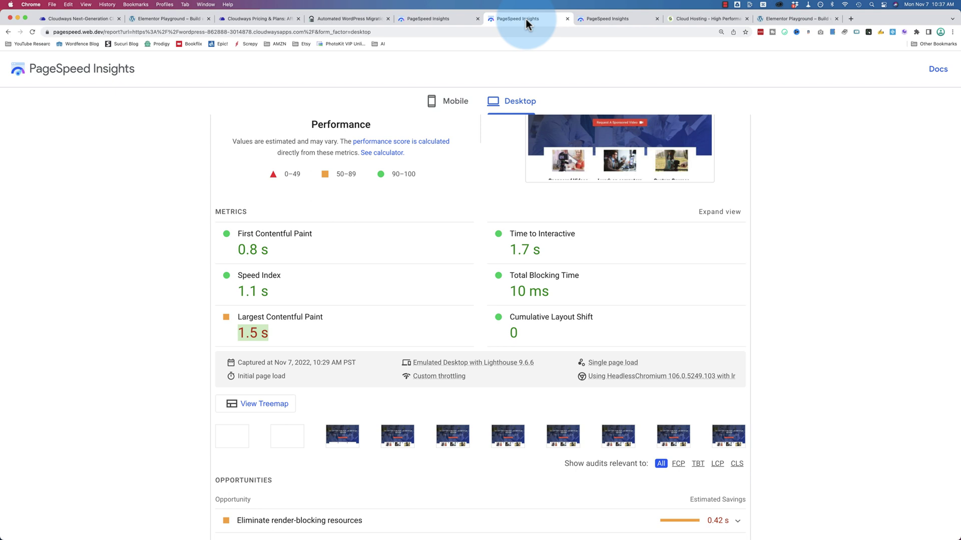
Step: Review Cloudways pricing, then mark SiteGround's Jump Start $100.00/mo price
{"action": "left_click", "coordinate": [235, 20]}
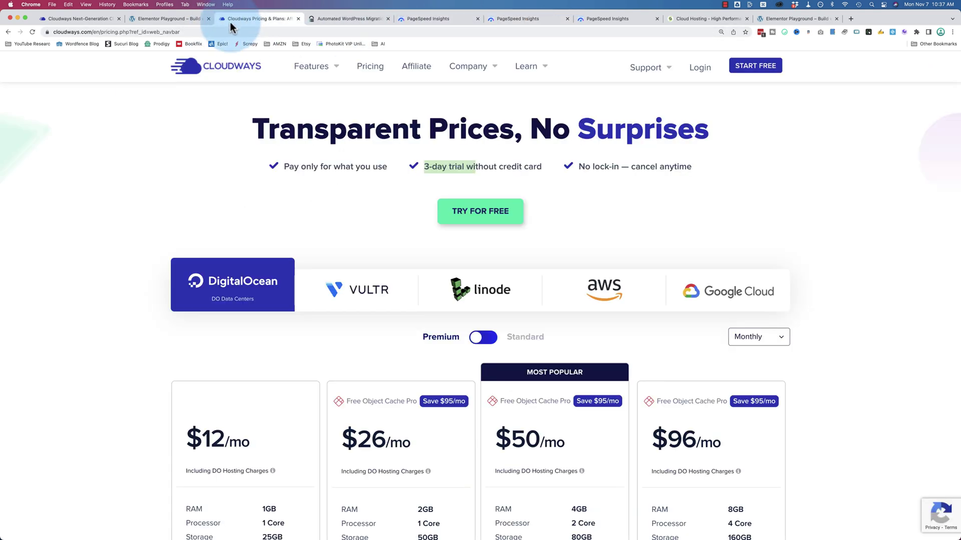
{"action": "scroll", "coordinate": [140, 232], "scroll_direction": "down", "scroll_amount": 2}
{"action": "scroll", "coordinate": [140, 233], "scroll_direction": "down", "scroll_amount": 2}
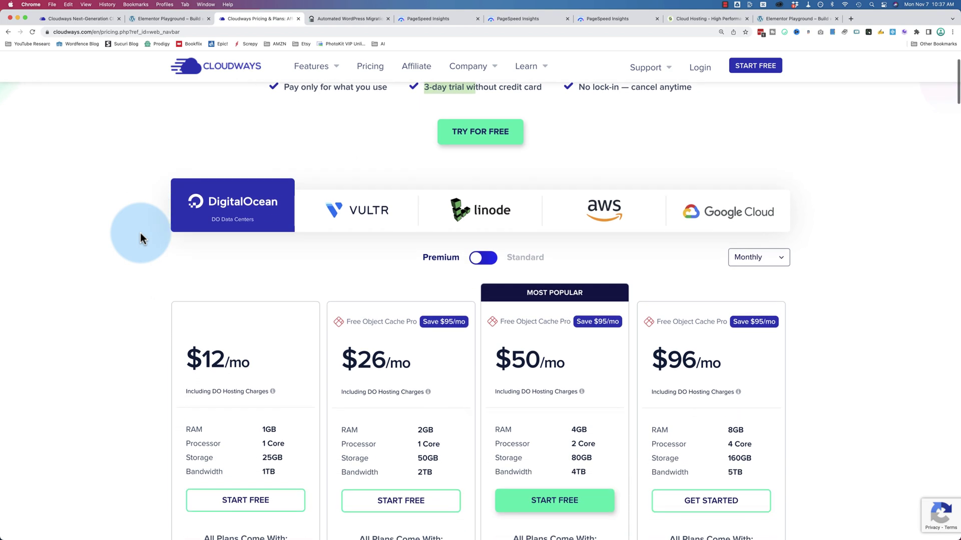
{"action": "scroll", "coordinate": [140, 232], "scroll_direction": "down", "scroll_amount": 2}
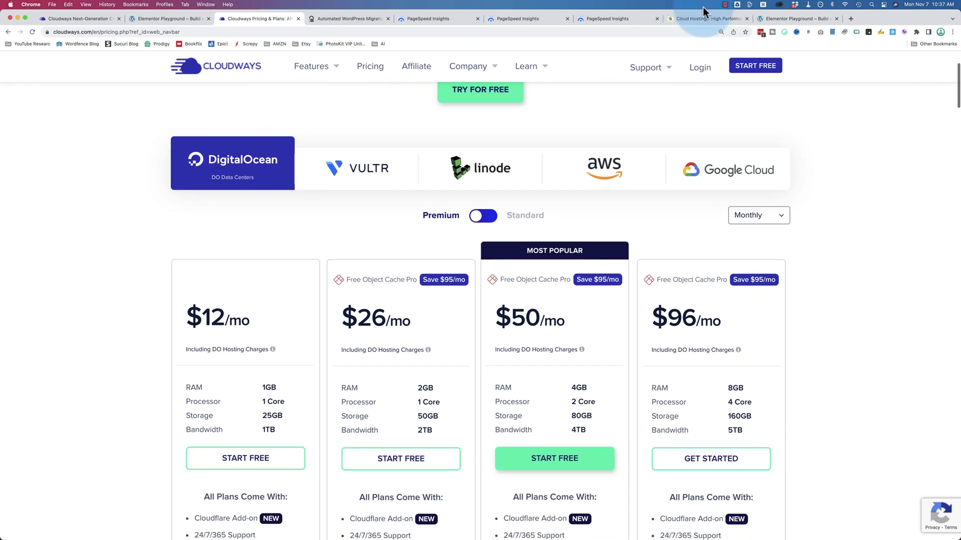
{"action": "left_click", "coordinate": [708, 19]}
{"action": "left_click_drag", "start_coordinate": [279, 205], "coordinate": [324, 204]}
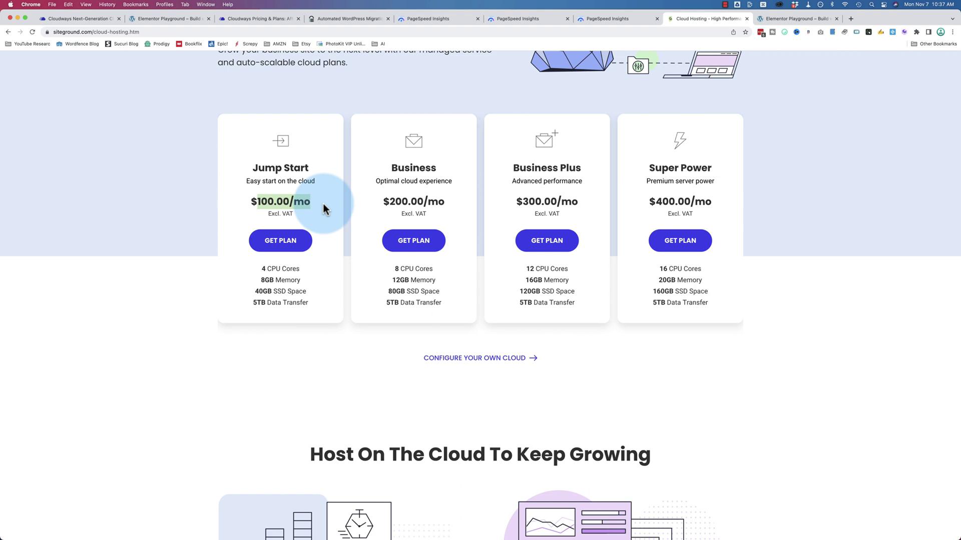
{"action": "scroll", "coordinate": [323, 203], "scroll_direction": "up", "scroll_amount": 3}
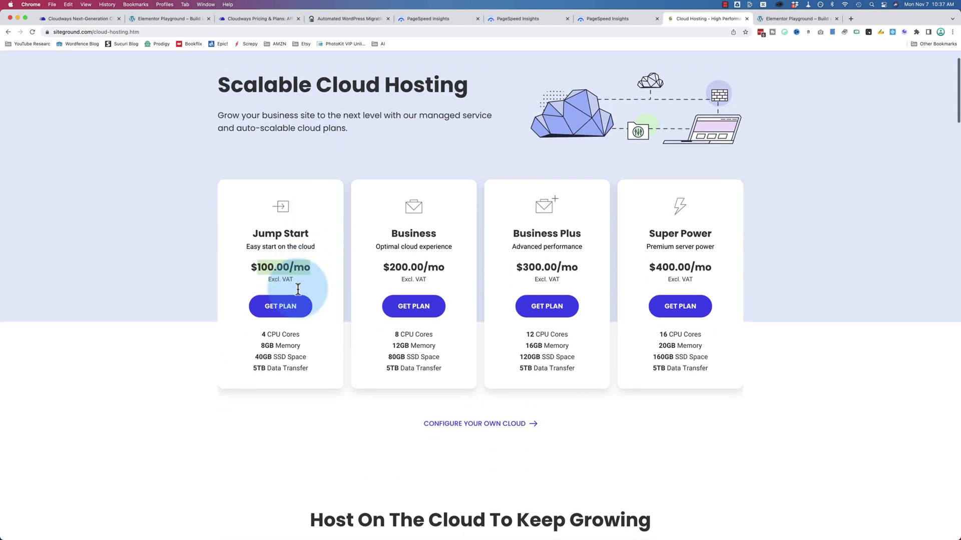
{"action": "scroll", "coordinate": [270, 310], "scroll_direction": "down", "scroll_amount": 1}
Step: Highlight the $12 DigitalOcean plan's processor spec and 1TB bandwidth
{"action": "left_click", "coordinate": [260, 19]}
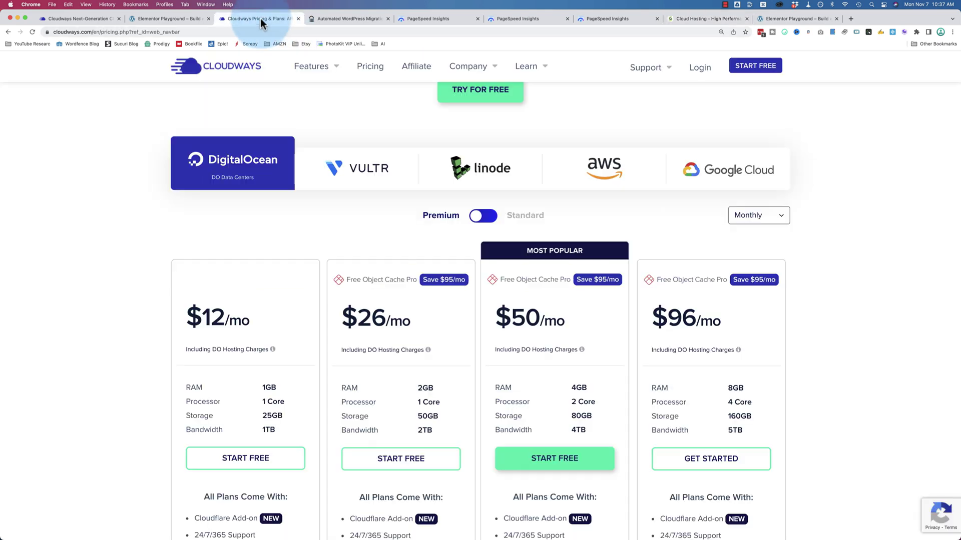
{"action": "scroll", "coordinate": [131, 257], "scroll_direction": "down", "scroll_amount": 3}
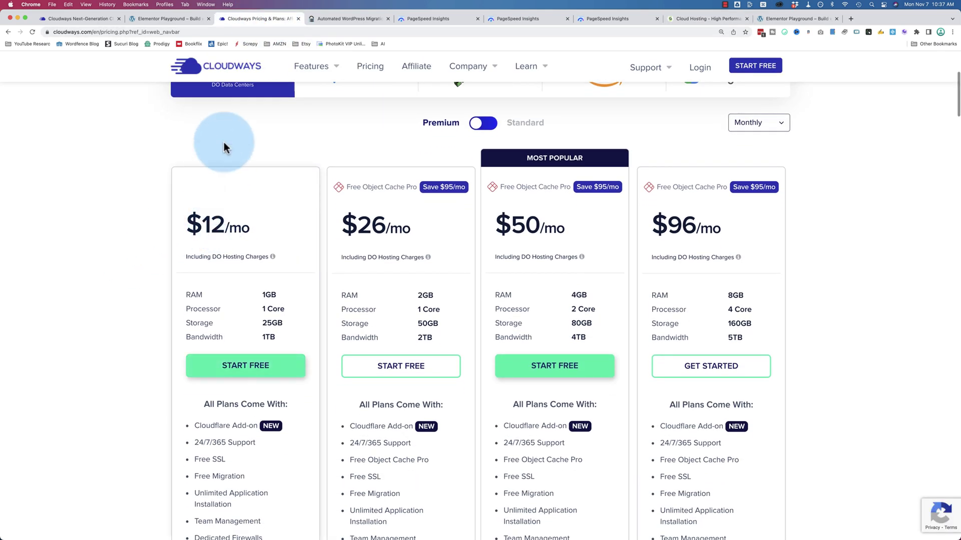
{"action": "scroll", "coordinate": [224, 142], "scroll_direction": "up", "scroll_amount": 1}
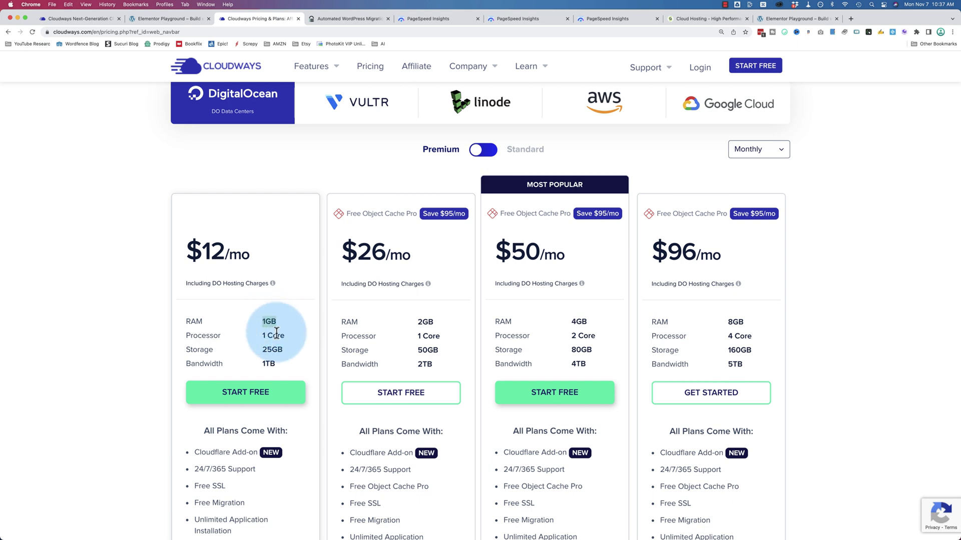
{"action": "left_click_drag", "start_coordinate": [263, 335], "coordinate": [297, 336]}
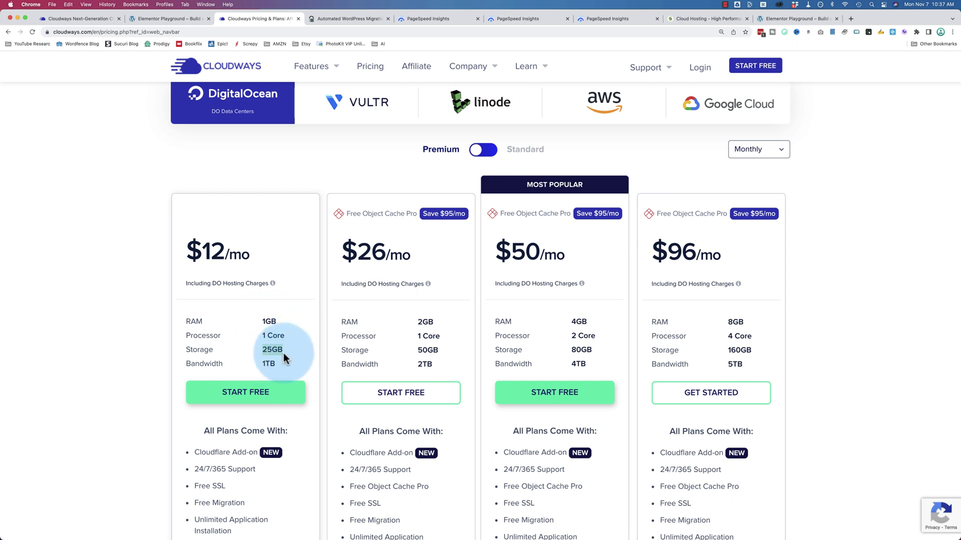
{"action": "left_click_drag", "start_coordinate": [262, 367], "coordinate": [280, 363]}
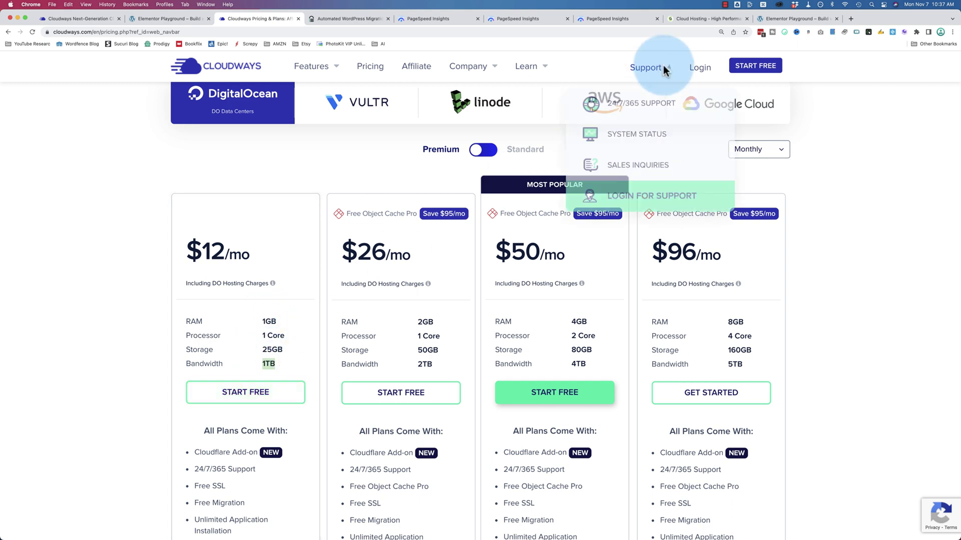
Step: Highlight Jump Start's 4 CPU cores and 5TB data transfer, returning to Cloudways pricing
{"action": "left_click", "coordinate": [692, 22]}
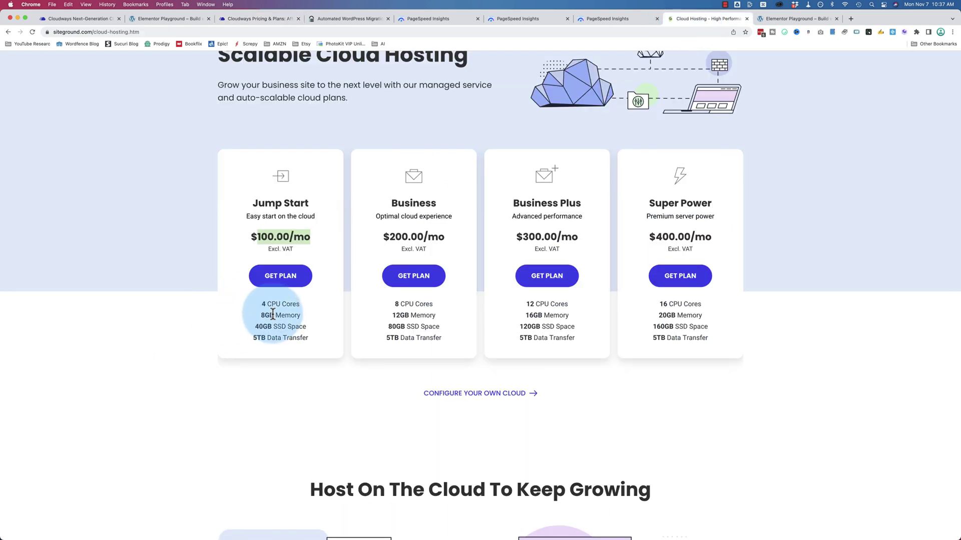
{"action": "left_click_drag", "start_coordinate": [260, 304], "coordinate": [306, 327]}
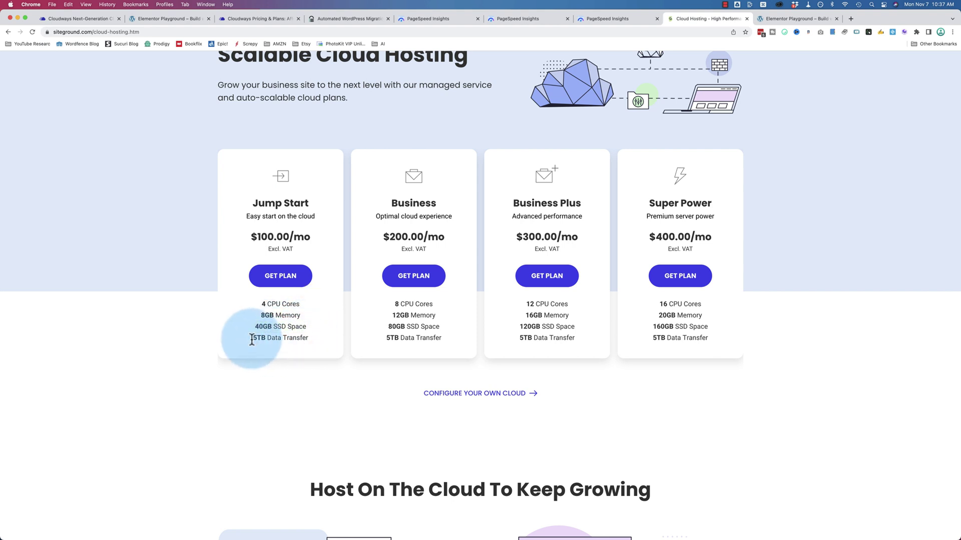
{"action": "left_click_drag", "start_coordinate": [251, 337], "coordinate": [327, 336]}
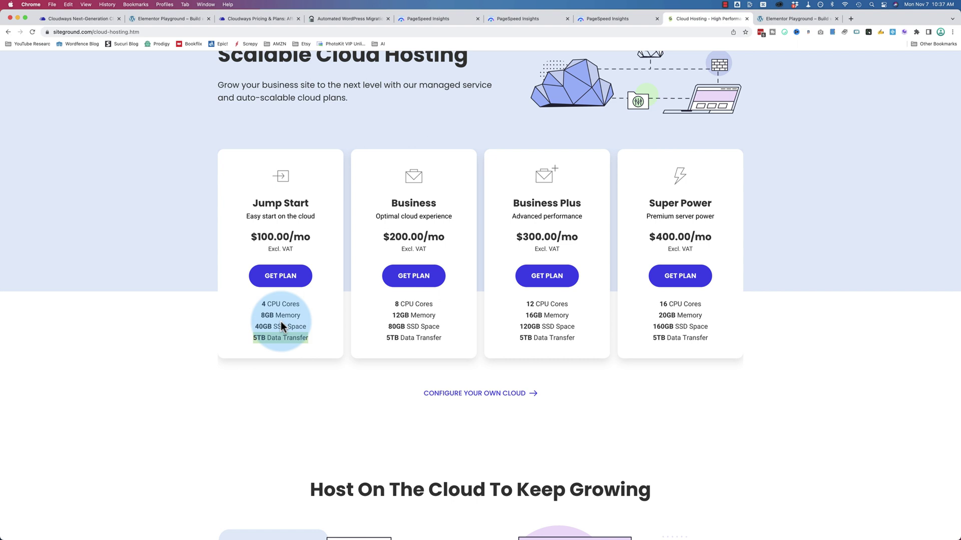
{"action": "left_click", "coordinate": [271, 18]}
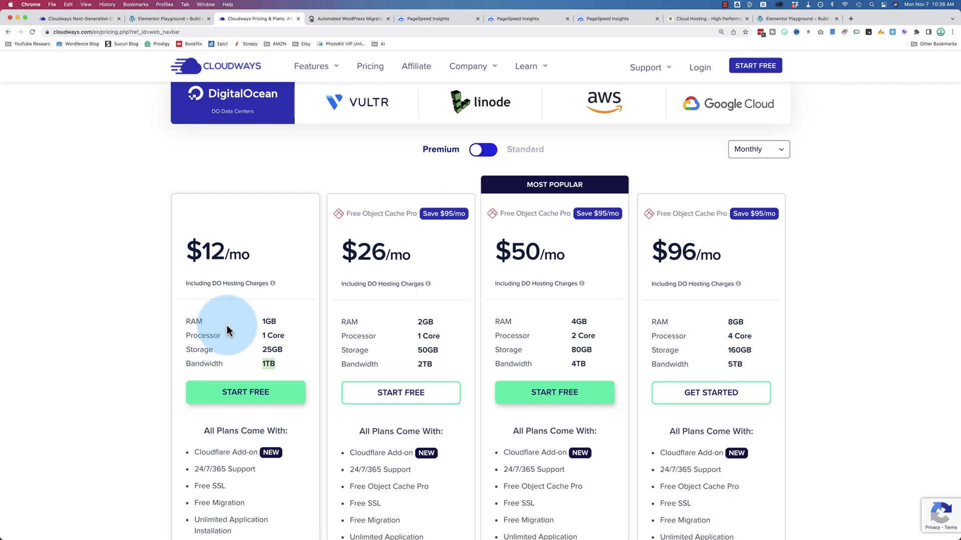
{"action": "scroll", "coordinate": [240, 125], "scroll_direction": "up", "scroll_amount": 1}
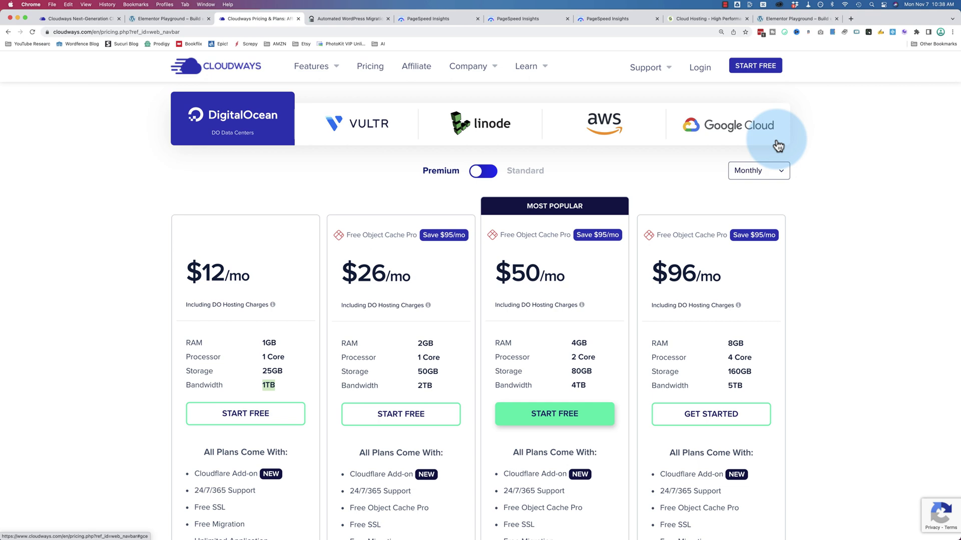
Step: Cycle the plan prices through Vultr, Linode, AWS and Google Cloud, then back to DigitalOcean
{"action": "left_click", "coordinate": [373, 139]}
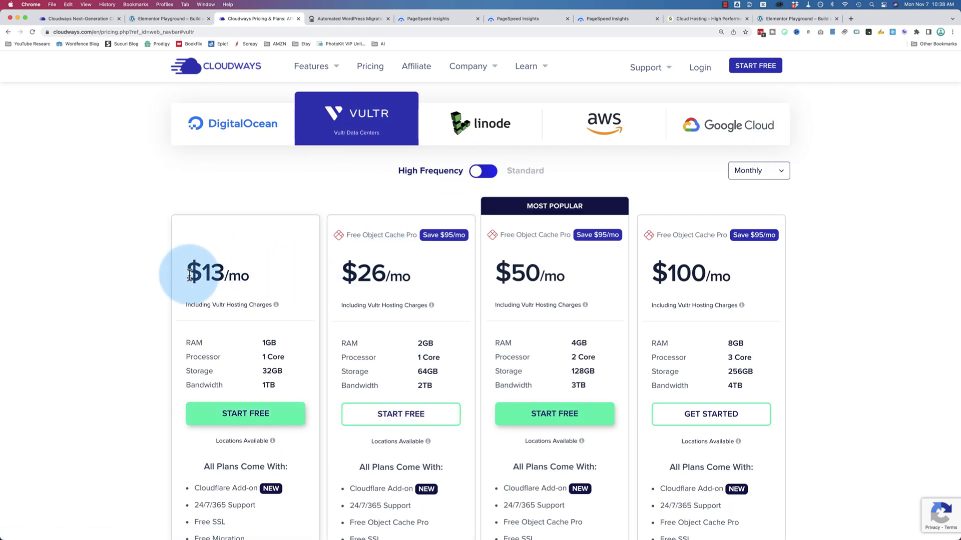
{"action": "left_click", "coordinate": [500, 127]}
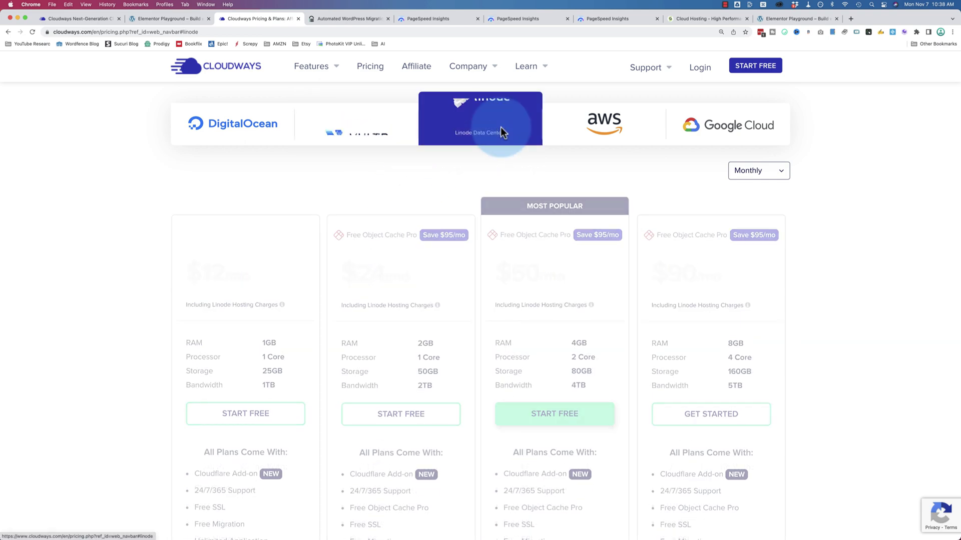
{"action": "left_click", "coordinate": [596, 120]}
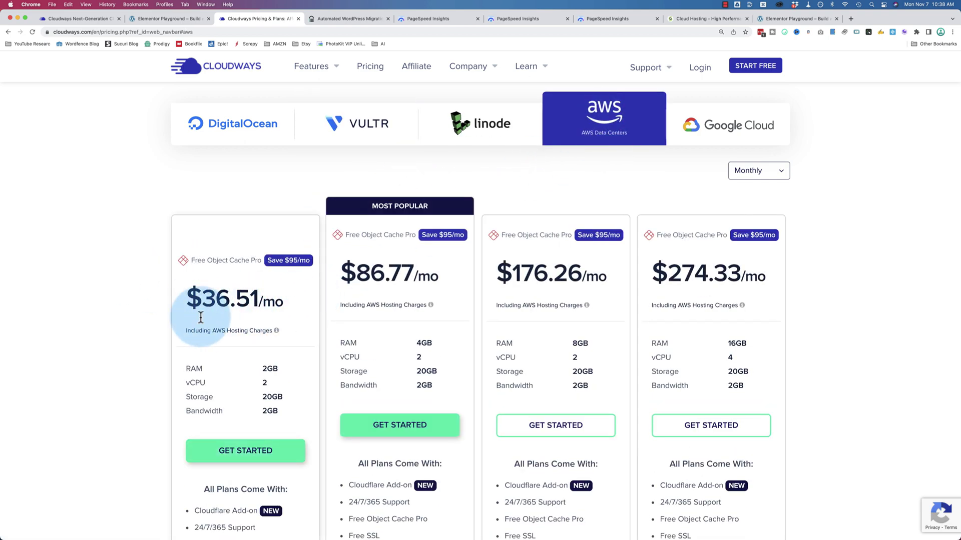
{"action": "left_click", "coordinate": [739, 139]}
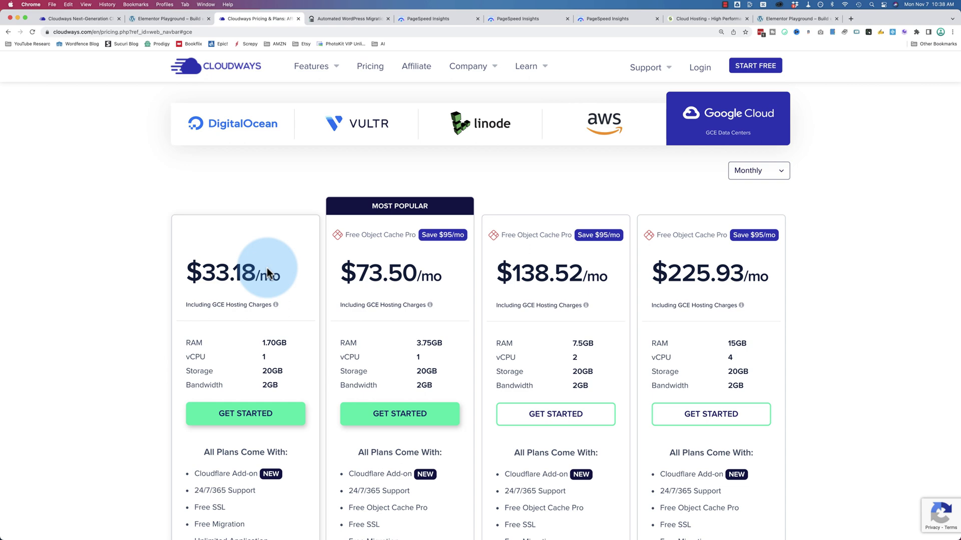
{"action": "left_click", "coordinate": [265, 131]}
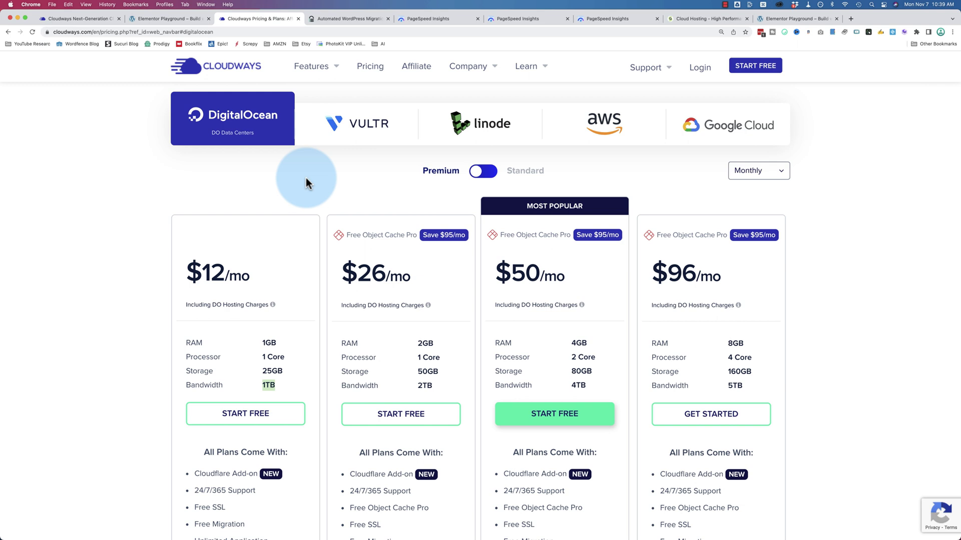
{"action": "scroll", "coordinate": [388, 230], "scroll_direction": "up", "scroll_amount": 3}
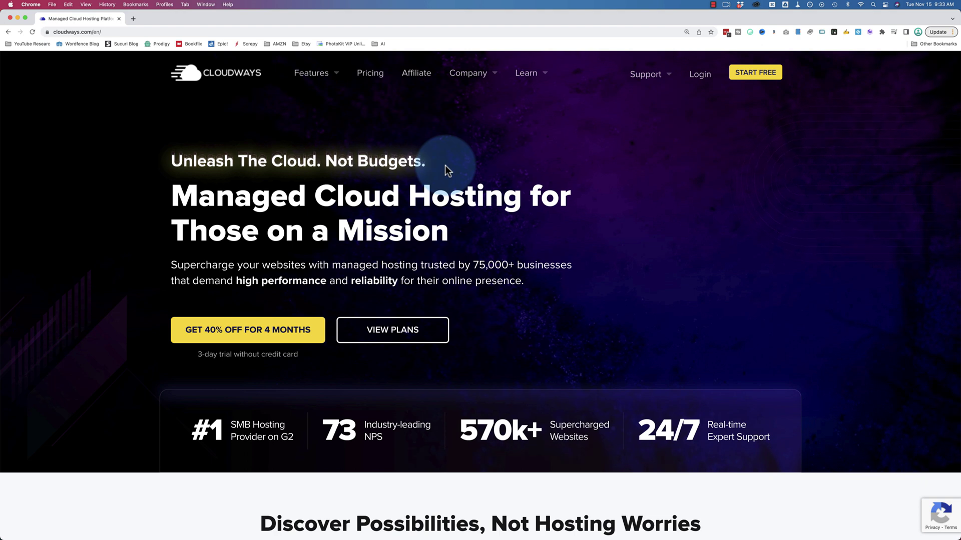
Step: Claim the 40% off for 4 months offer from the pricing page to open signup
{"action": "left_click", "coordinate": [370, 73]}
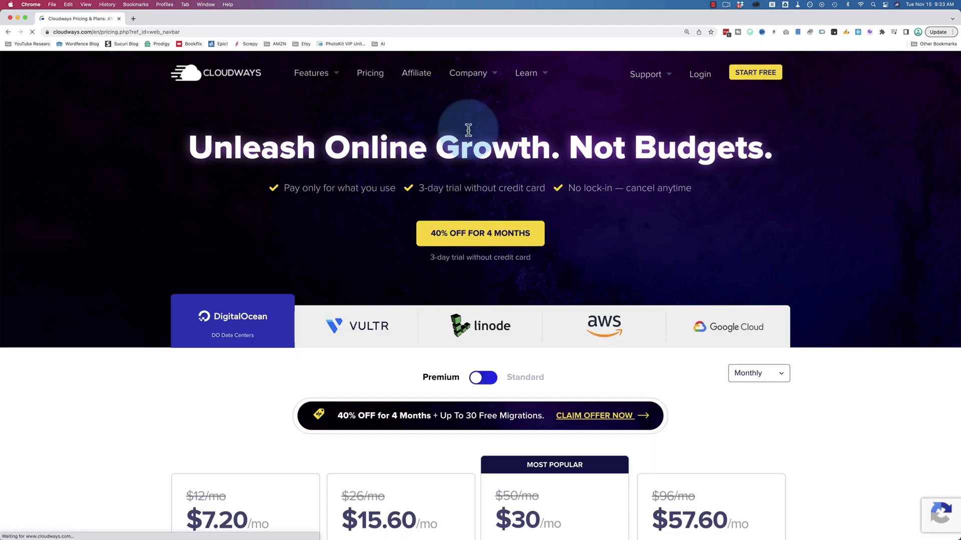
{"action": "scroll", "coordinate": [398, 183], "scroll_direction": "down", "scroll_amount": 2}
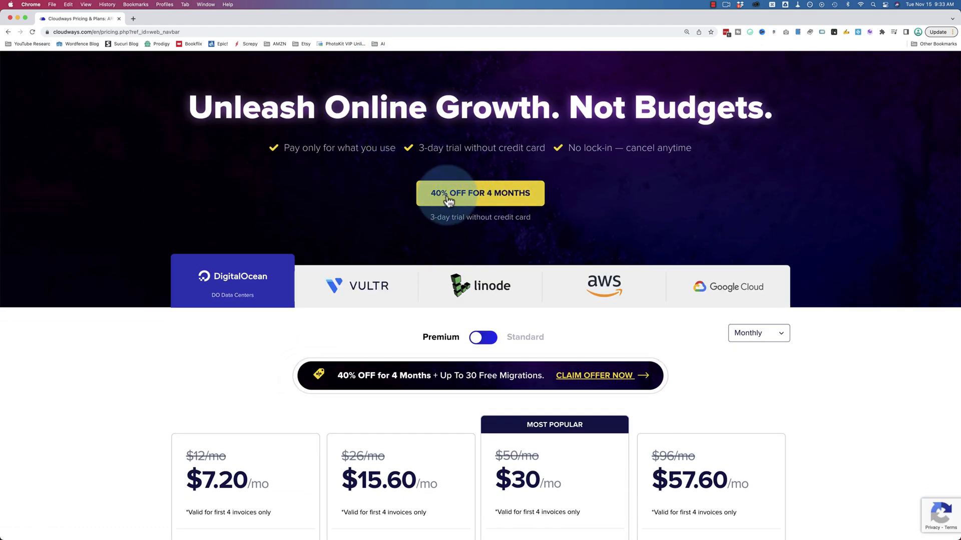
{"action": "left_click", "coordinate": [466, 201]}
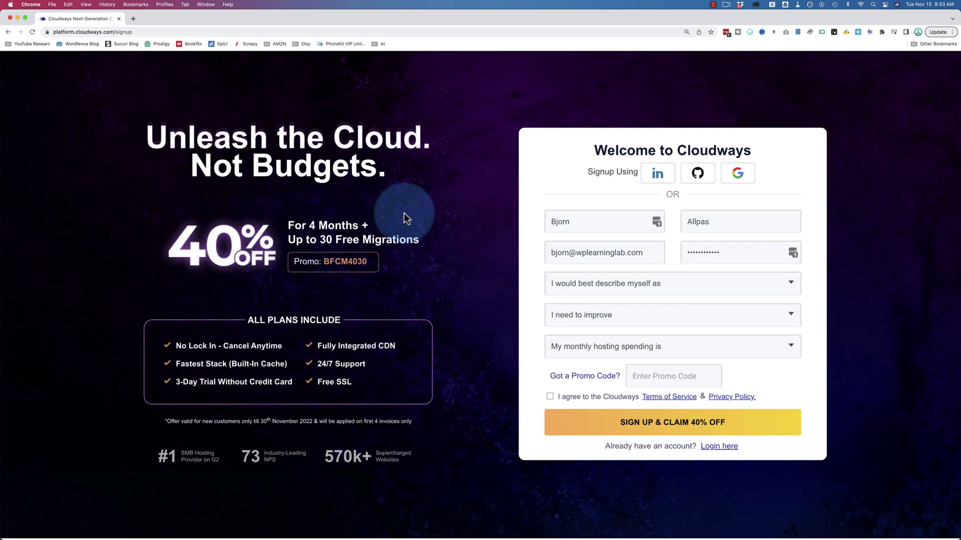
Step: Copy the BFCM4030 code into the signup form's Promo Code field
{"action": "double_click", "coordinate": [343, 263]}
{"action": "left_click", "coordinate": [666, 377]}
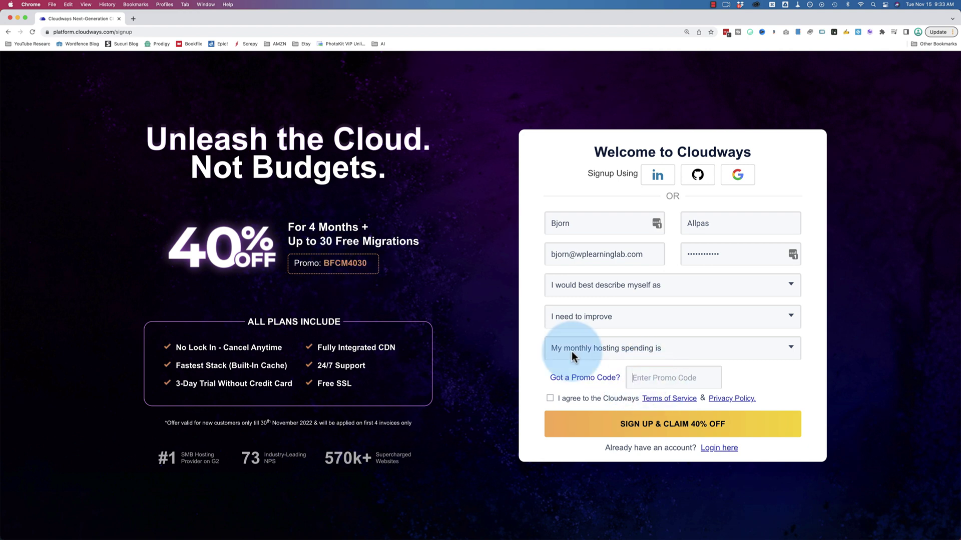
{"action": "double_click", "coordinate": [345, 264]}
{"action": "key", "text": "cmd+c"}
{"action": "left_click", "coordinate": [645, 379]}
{"action": "key", "text": "cmd+v"}
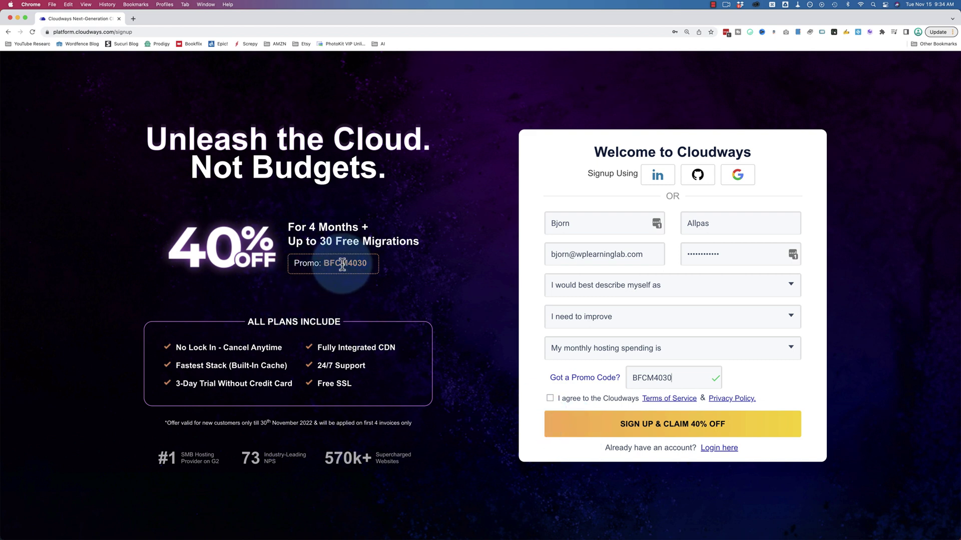
{"action": "mouse_move", "coordinate": [350, 265]}
{"action": "left_mouse_down"}
{"action": "mouse_move", "coordinate": [300, 264]}
{"action": "mouse_move", "coordinate": [357, 266]}
{"action": "left_mouse_up"}
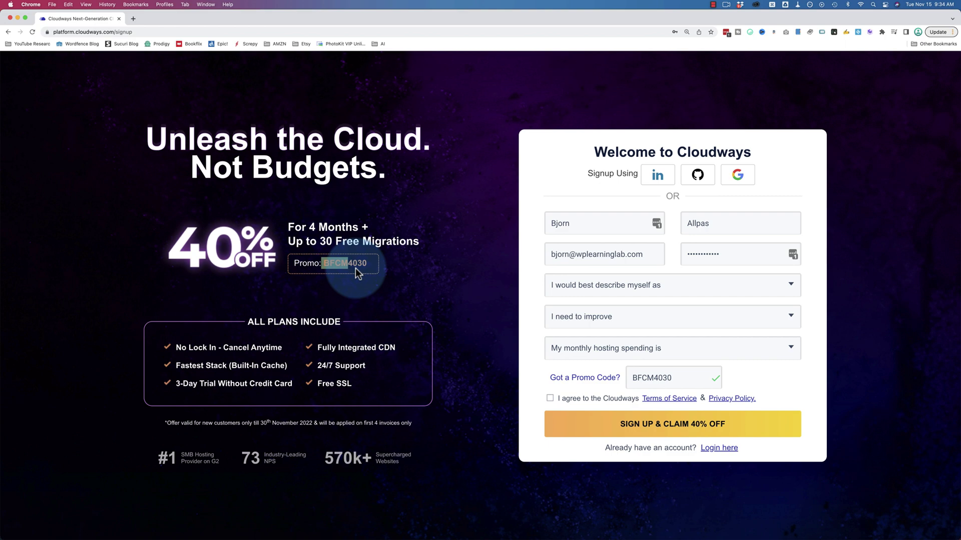
{"action": "left_click", "coordinate": [645, 379]}
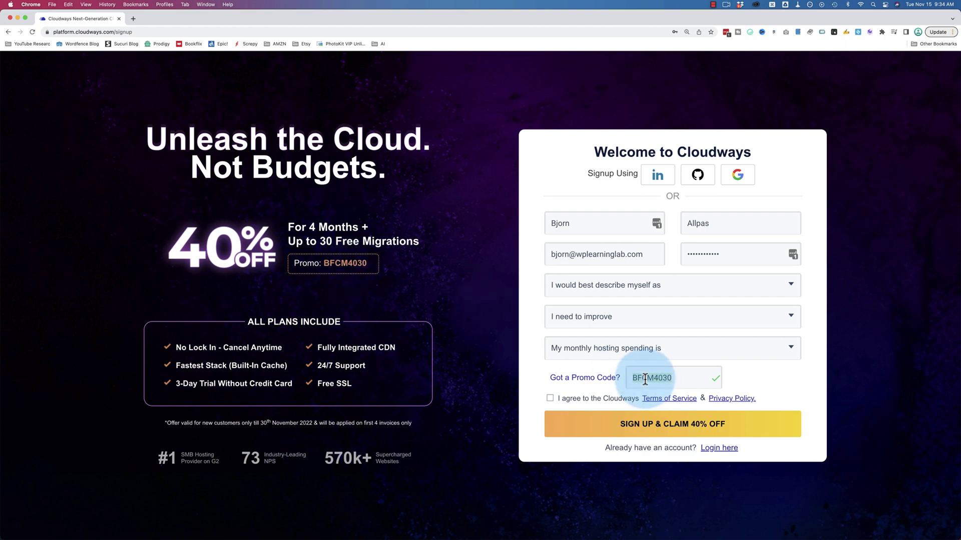
Step: Enter WPLAB25 as the promo code, zoom in twice and highlight the code
{"action": "type", "text": "WPLAB25"}
{"action": "key", "text": "super+equal"}
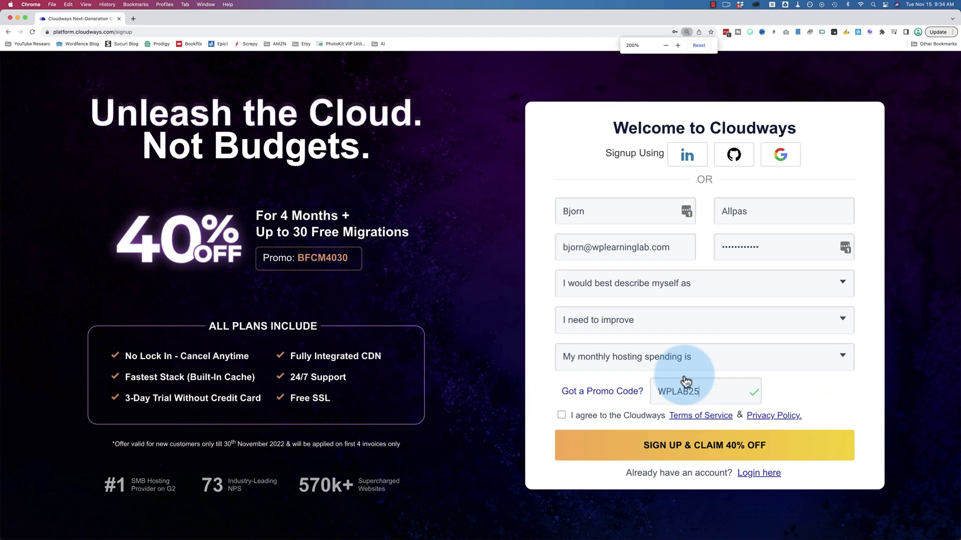
{"action": "key", "text": "super+equal"}
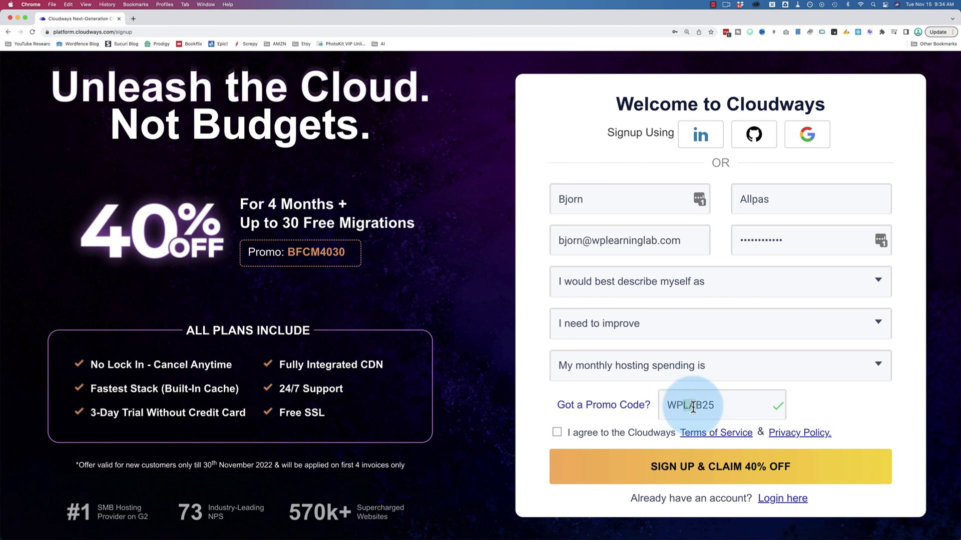
{"action": "left_click_drag", "start_coordinate": [703, 408], "coordinate": [715, 409]}
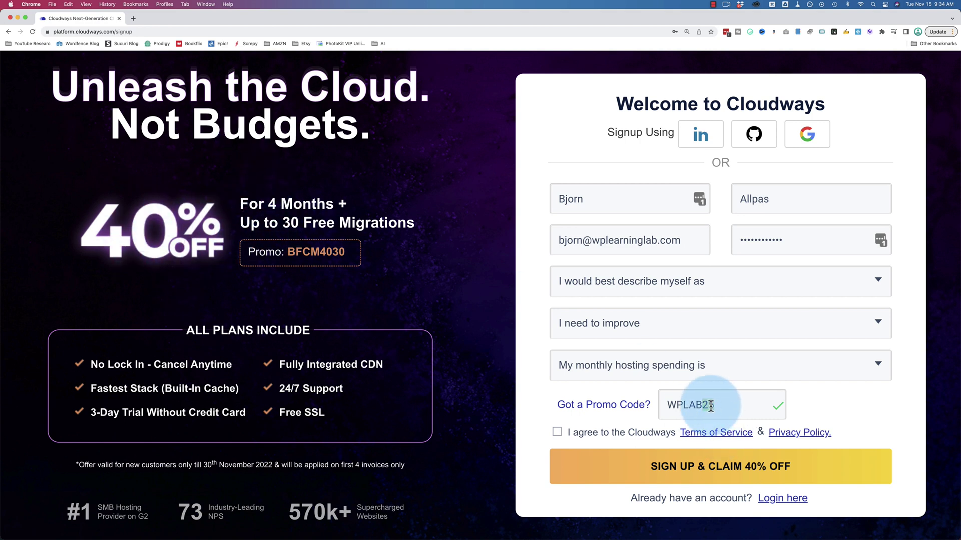
{"action": "left_click_drag", "start_coordinate": [719, 404], "coordinate": [649, 406]}
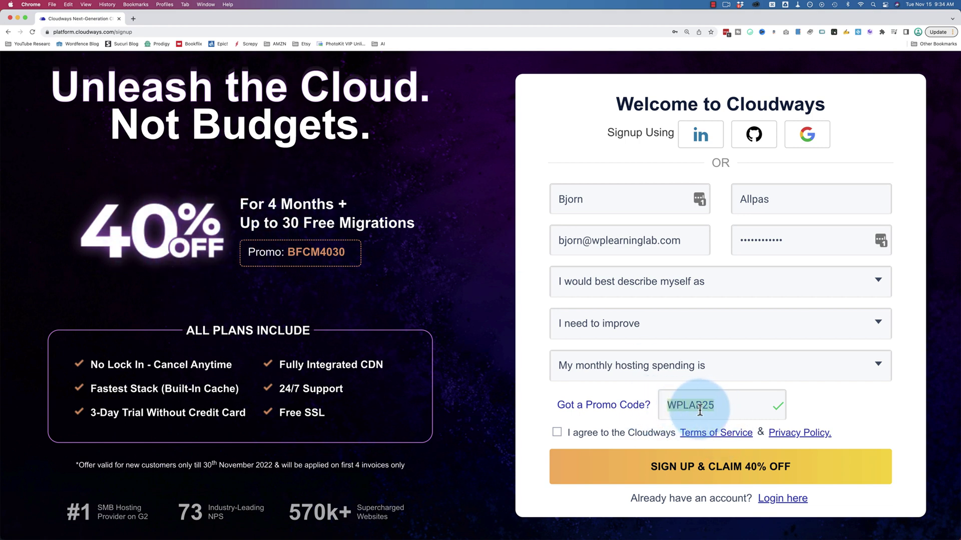